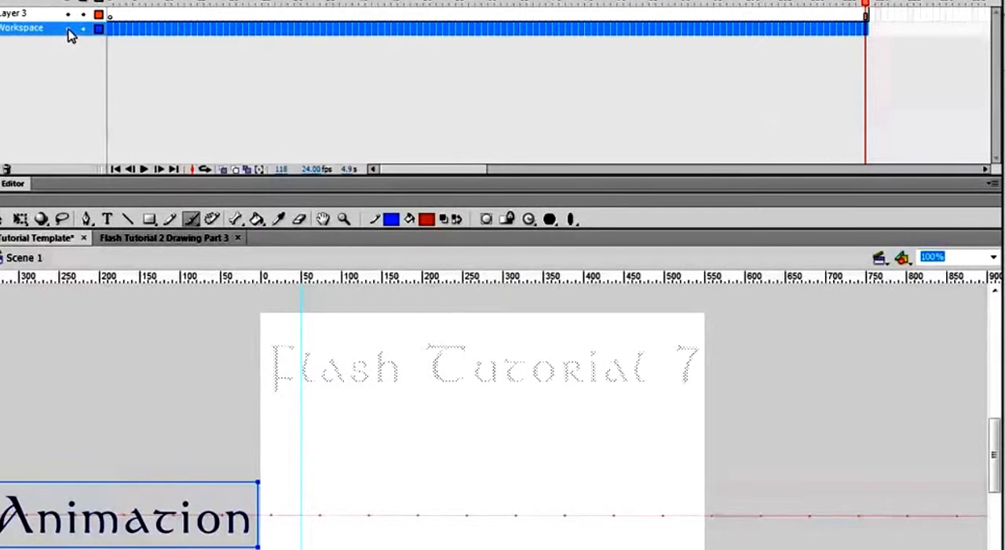
- Hide the Workspace layer and draw a red, blue-outlined rectangle about 130 by 100 px on frame 1 of Layer 3
{"action": "left_click", "coordinate": [67, 29]}
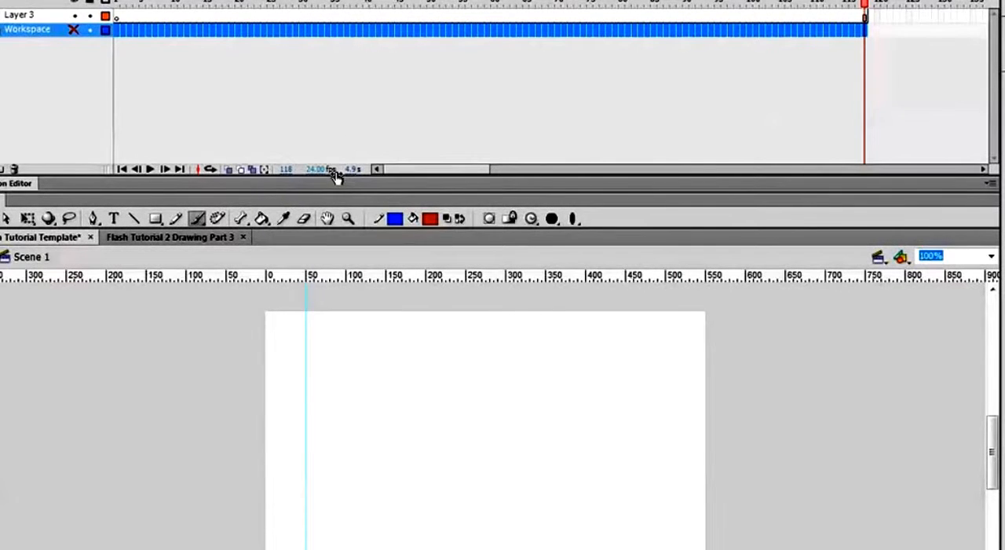
{"action": "left_click", "coordinate": [265, 16]}
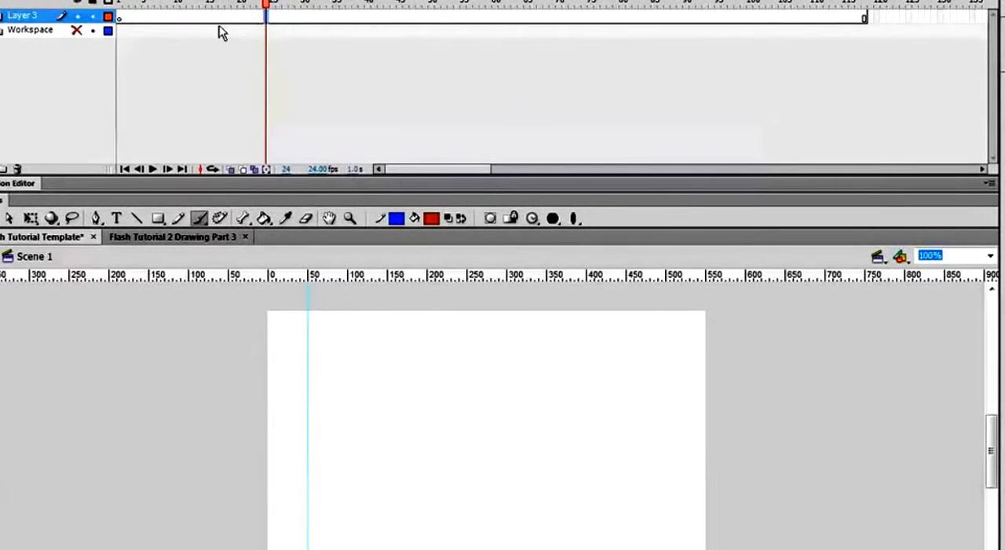
{"action": "left_click", "coordinate": [119, 18]}
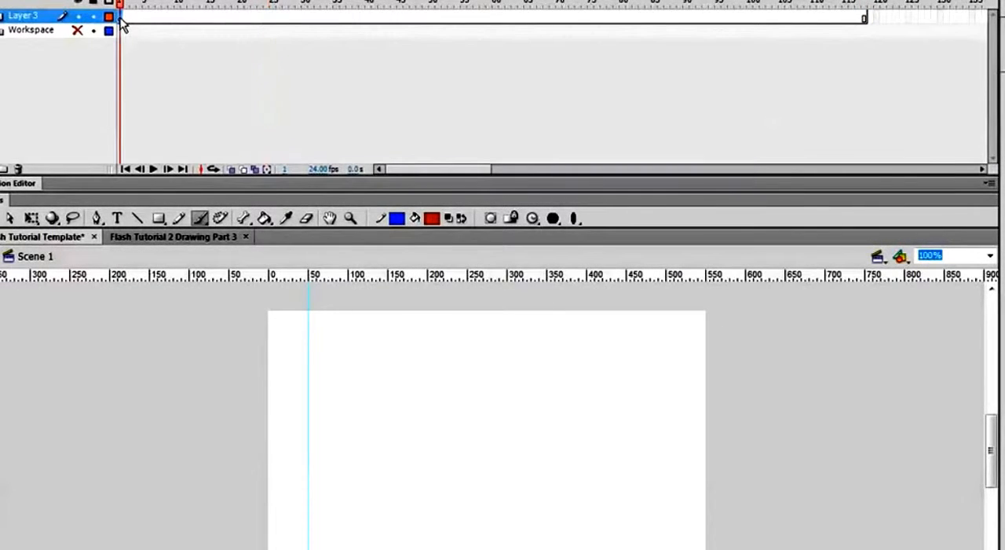
{"action": "left_click", "coordinate": [158, 218]}
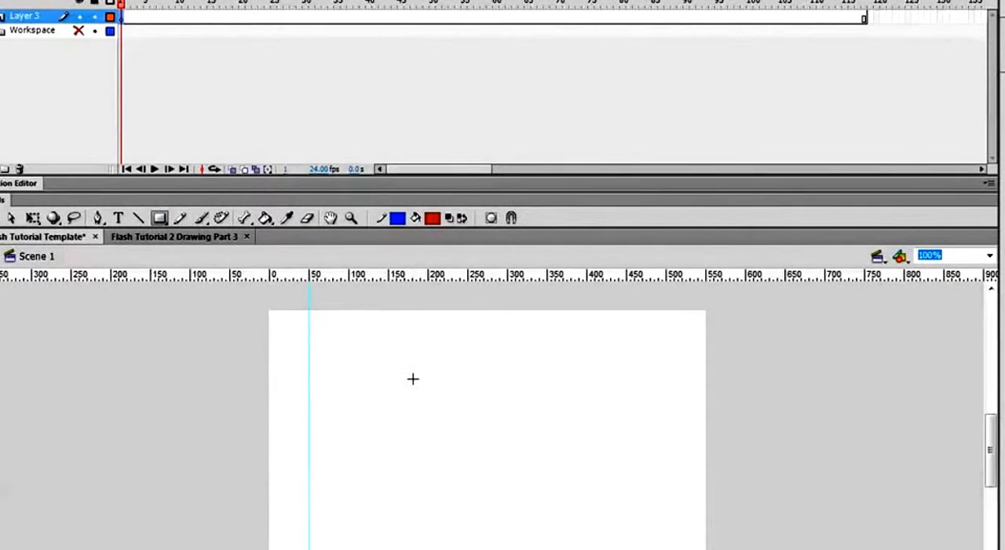
{"action": "mouse_move", "coordinate": [412, 375]}
{"action": "left_mouse_down"}
{"action": "mouse_move", "coordinate": [508, 435]}
{"action": "mouse_move", "coordinate": [517, 453]}
{"action": "left_mouse_up"}
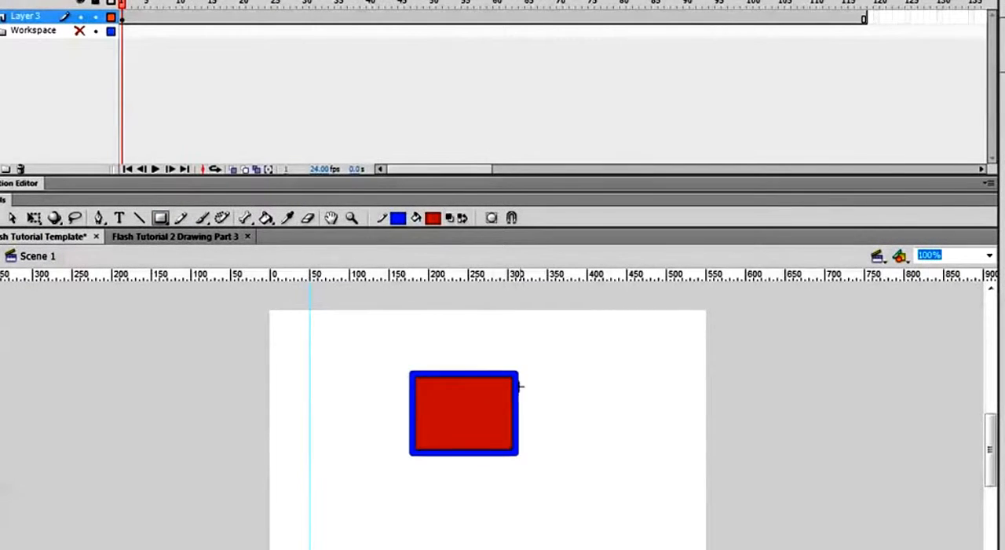
- Insert a keyframe at frame 2 of Layer 3 that repeats the rectangle
{"action": "left_click", "coordinate": [130, 19]}
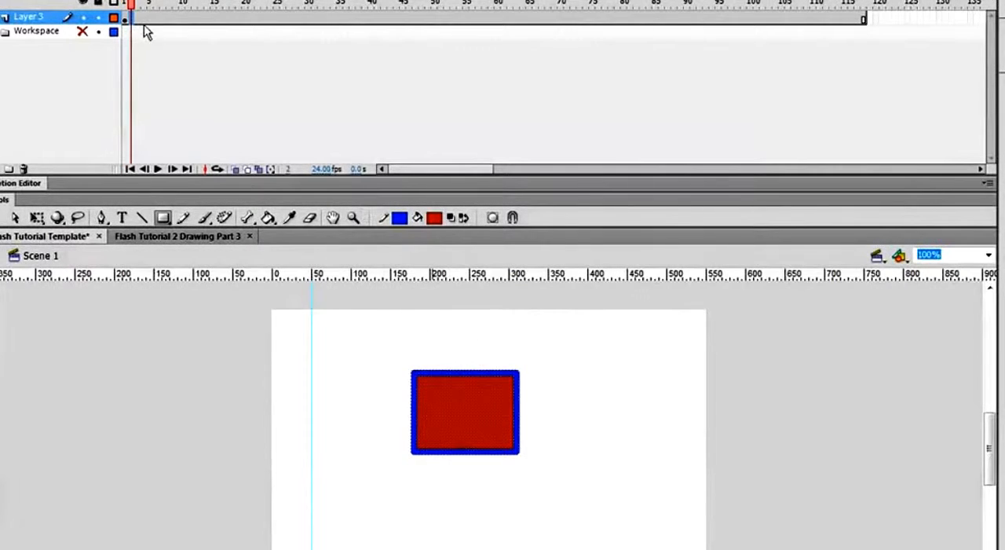
{"action": "right_click", "coordinate": [130, 17]}
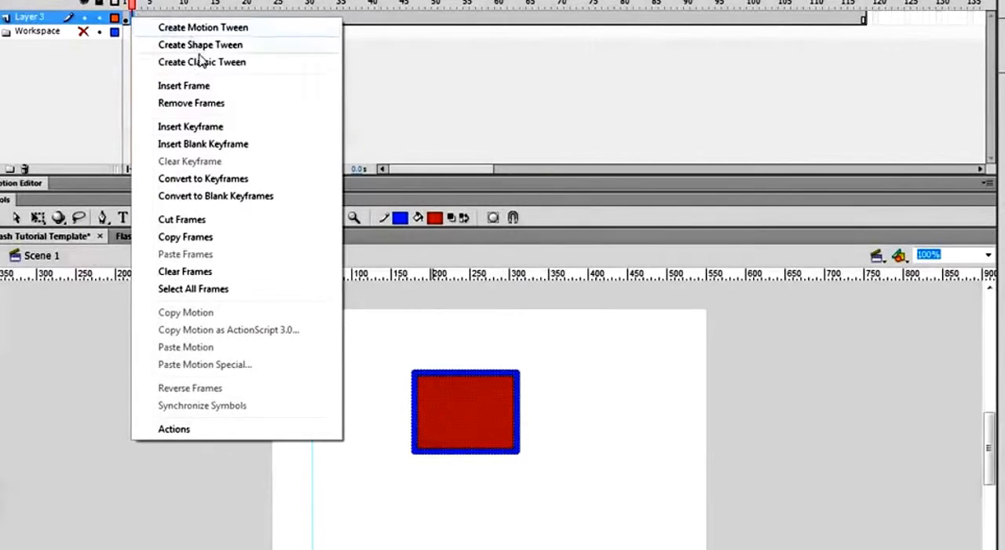
{"action": "left_click", "coordinate": [203, 128]}
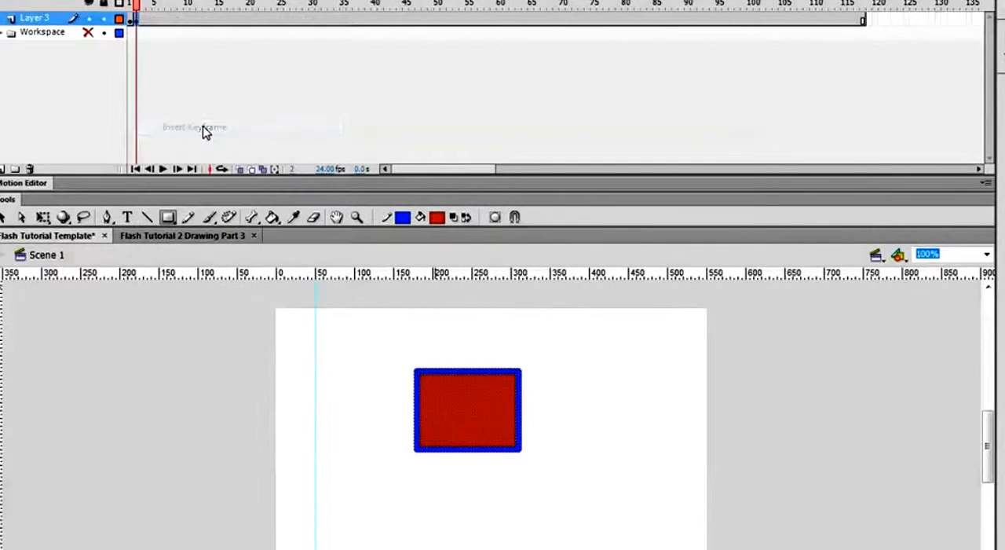
- Try a blank keyframe at frame 3 of Layer 3 and undo it
{"action": "right_click", "coordinate": [144, 20]}
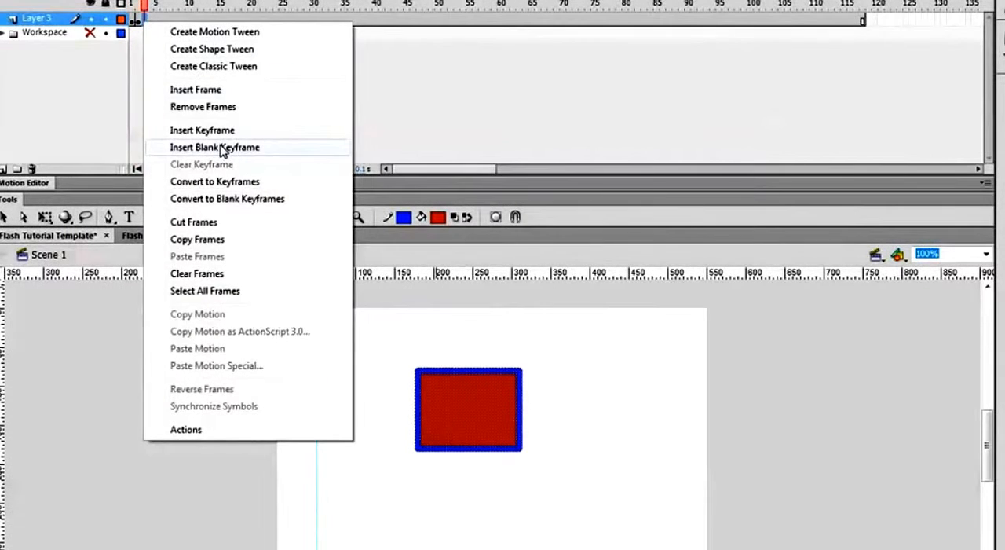
{"action": "left_click", "coordinate": [222, 148]}
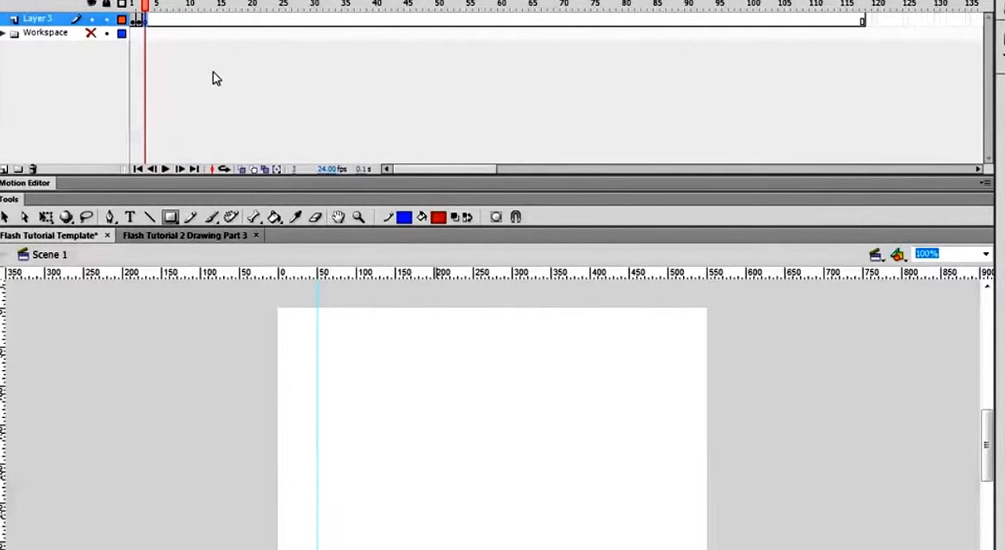
{"action": "key", "text": "ctrl+z"}
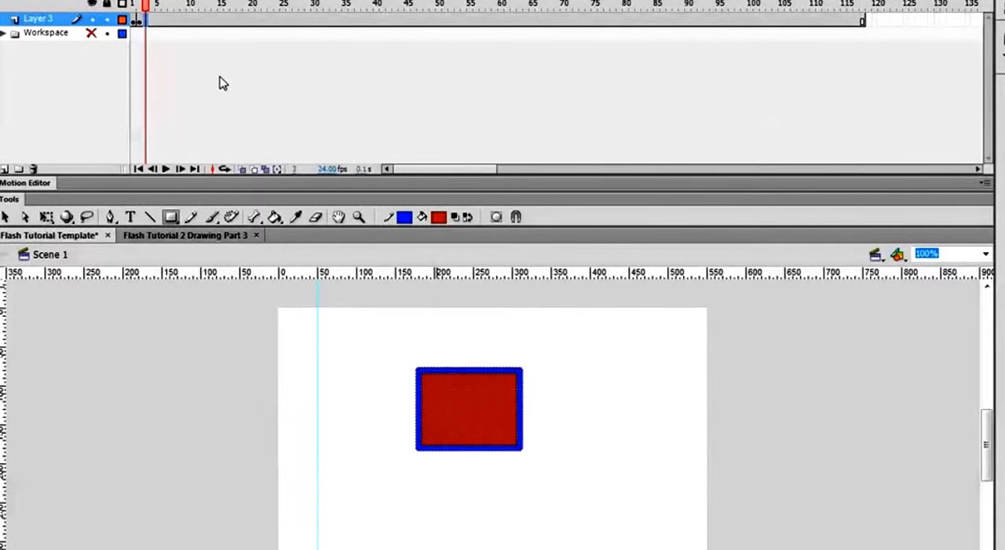
- Bend all four sides of the rectangle in the second keyframe slightly outward with the Selection tool
{"action": "left_click", "coordinate": [9, 218]}
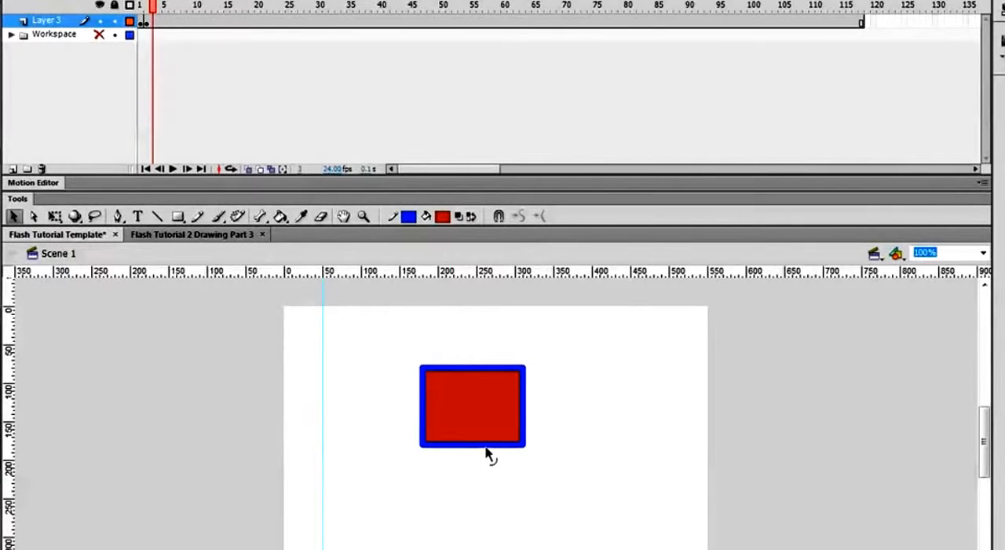
{"action": "left_click_drag", "start_coordinate": [484, 446], "coordinate": [487, 455]}
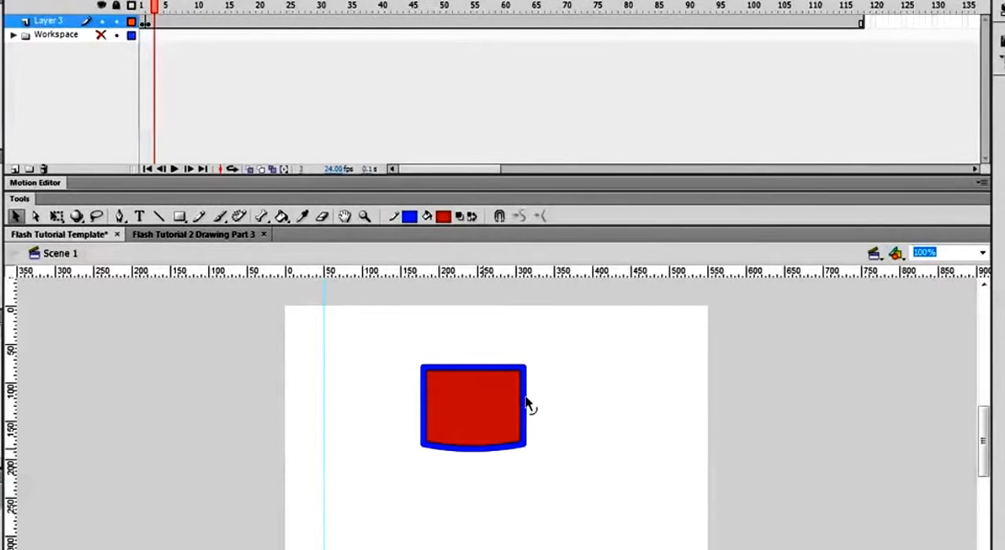
{"action": "left_click_drag", "start_coordinate": [532, 404], "coordinate": [534, 406]}
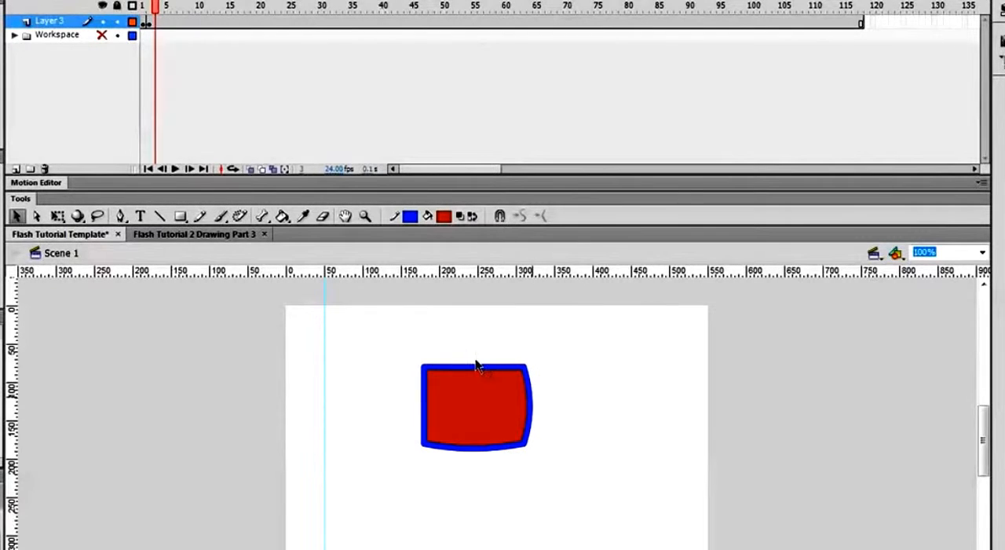
{"action": "left_click_drag", "start_coordinate": [476, 367], "coordinate": [478, 360]}
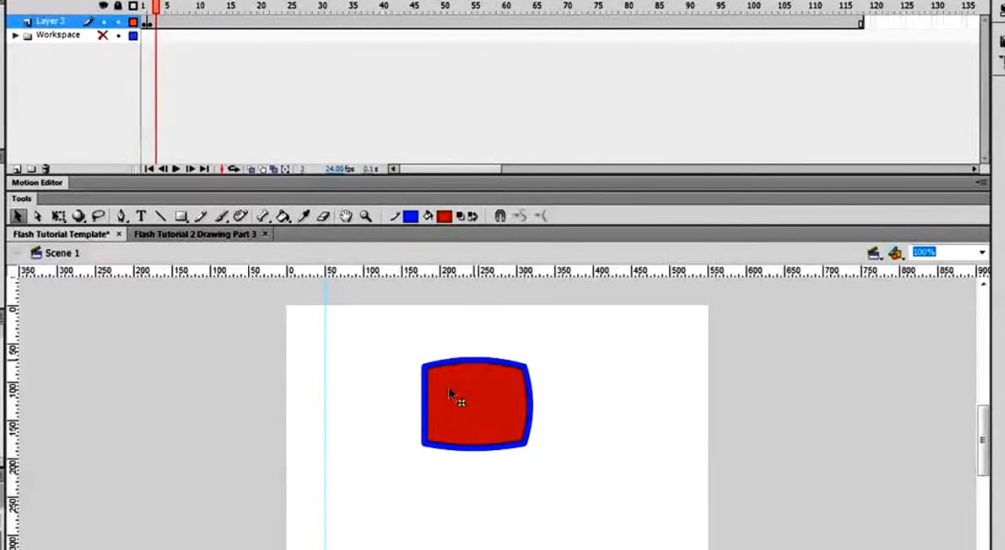
{"action": "left_click_drag", "start_coordinate": [427, 409], "coordinate": [418, 408]}
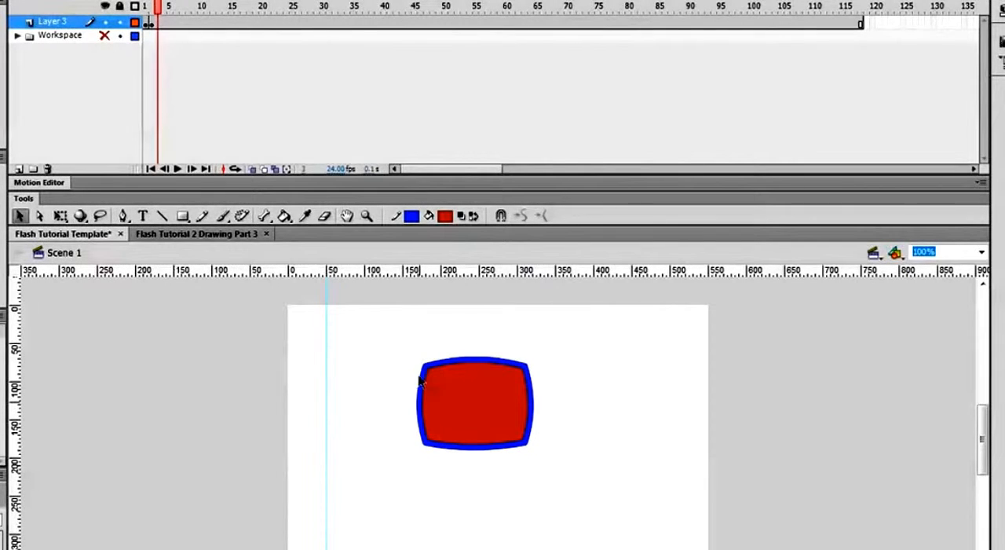
- Insert a keyframe at frame 3 of Layer 3 that repeats the bulged rectangle
{"action": "left_click", "coordinate": [155, 24]}
{"action": "right_click", "coordinate": [158, 25]}
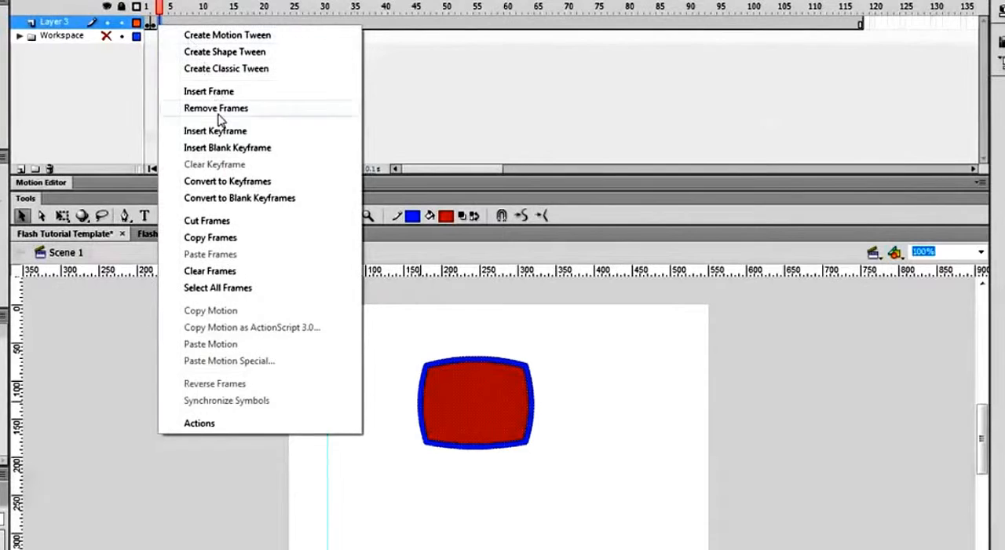
{"action": "left_click", "coordinate": [193, 131]}
- Deselect the frame 3 shape and bend its four sides further outward
{"action": "left_click", "coordinate": [439, 333]}
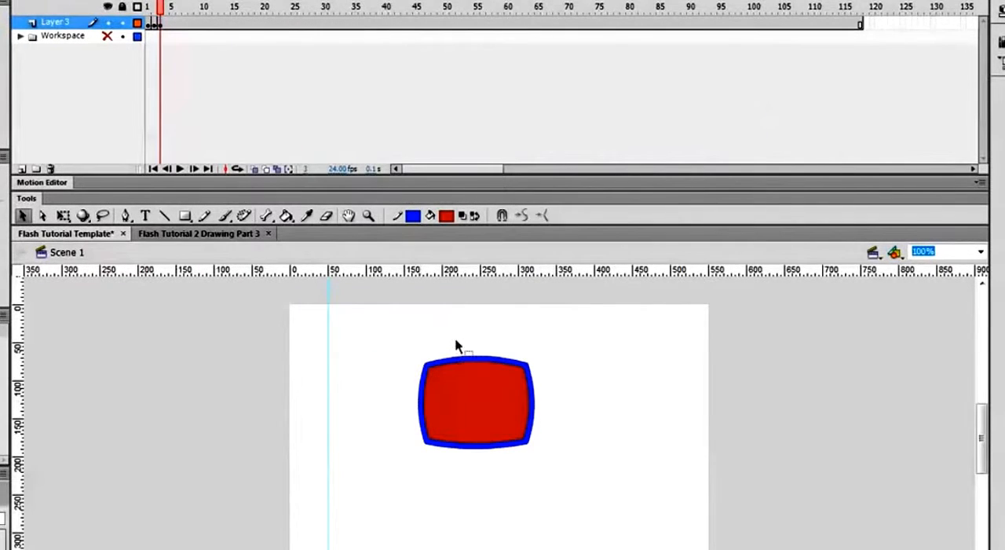
{"action": "left_click_drag", "start_coordinate": [473, 363], "coordinate": [473, 352]}
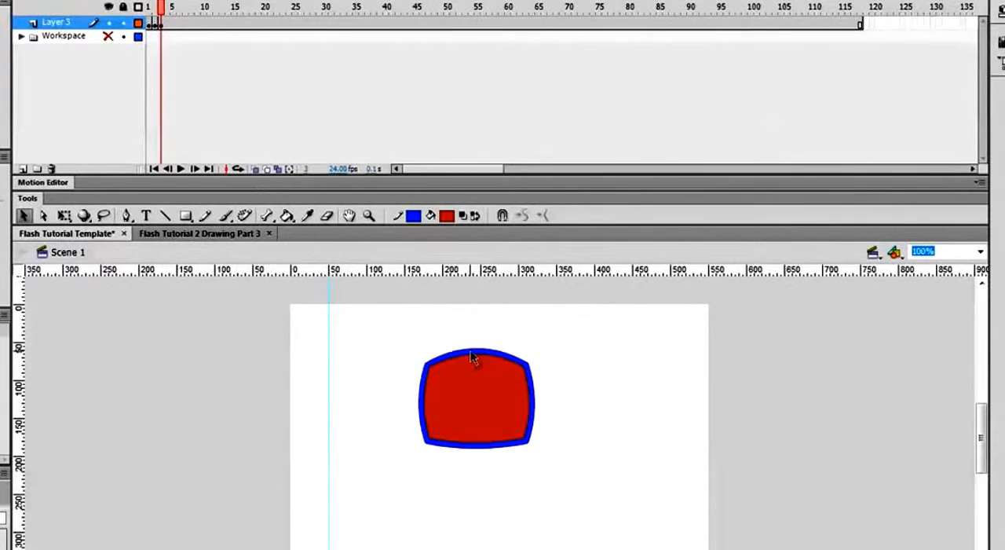
{"action": "left_click_drag", "start_coordinate": [423, 407], "coordinate": [413, 404]}
{"action": "left_click_drag", "start_coordinate": [474, 453], "coordinate": [473, 461]}
{"action": "left_click_drag", "start_coordinate": [534, 406], "coordinate": [541, 406]}
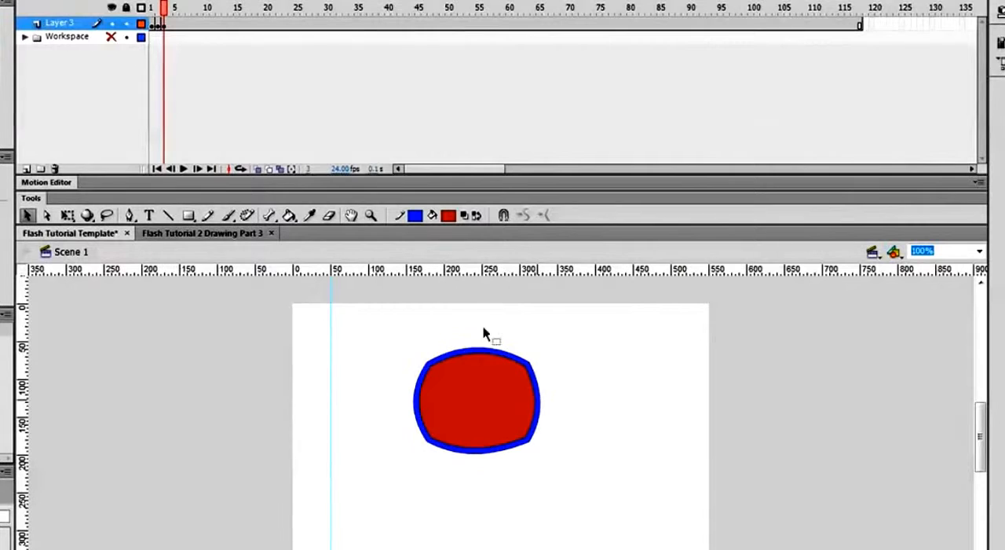
- Insert a keyframe at frame 4 of Layer 3 that repeats the rounder shape
{"action": "left_click", "coordinate": [172, 25]}
{"action": "right_click", "coordinate": [172, 25]}
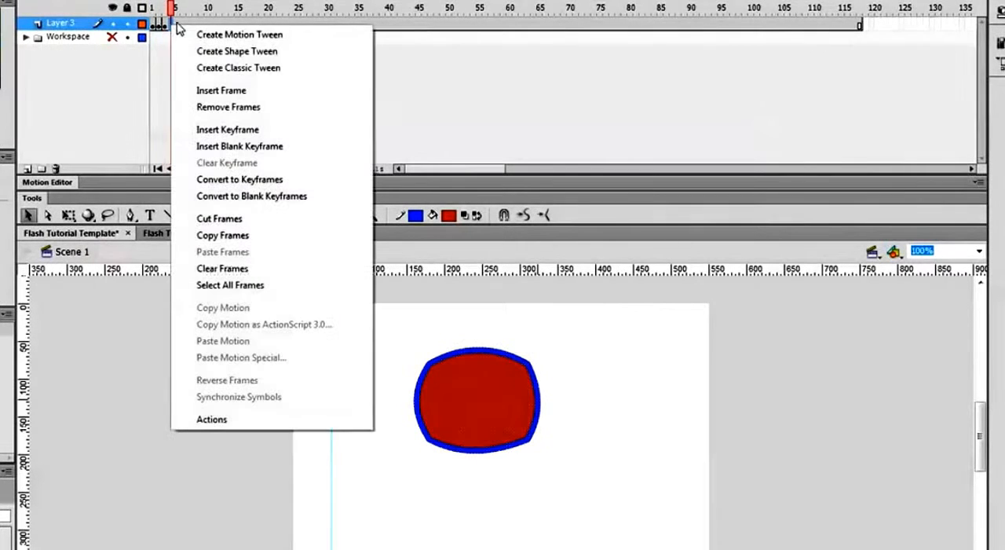
{"action": "left_click", "coordinate": [236, 129]}
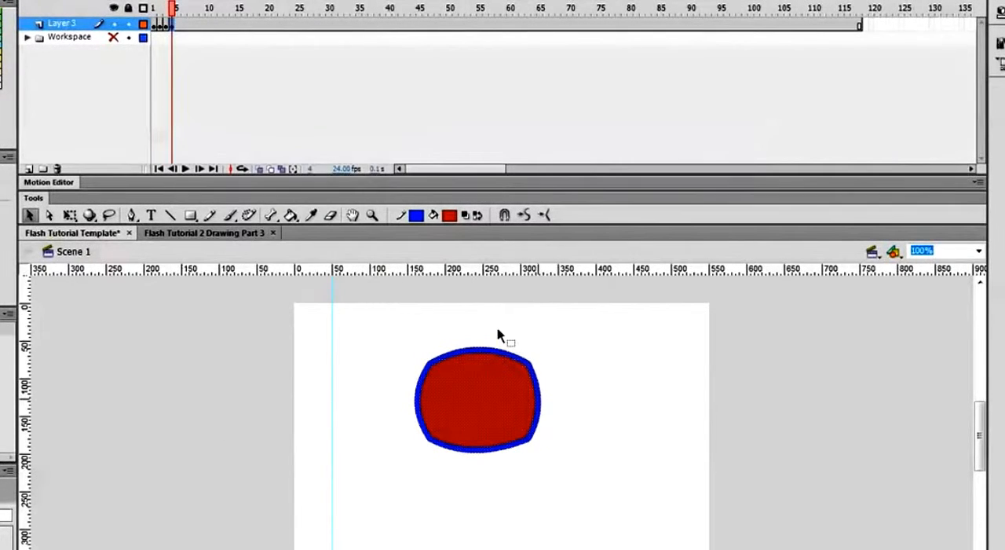
- Bulge the frame 4 shape's top and right sides, pull both lower corners outward, and save the document
{"action": "left_click", "coordinate": [503, 337]}
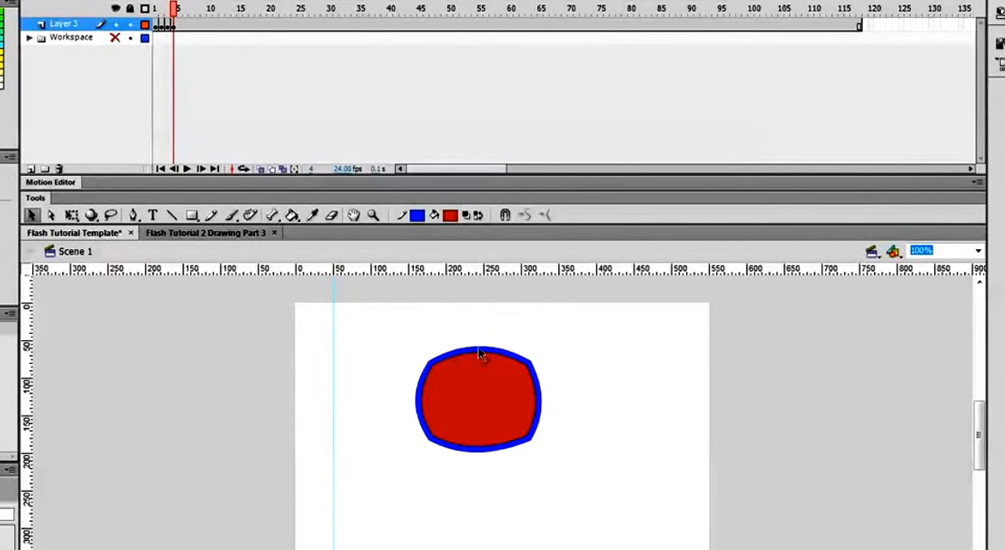
{"action": "left_click_drag", "start_coordinate": [480, 355], "coordinate": [478, 340]}
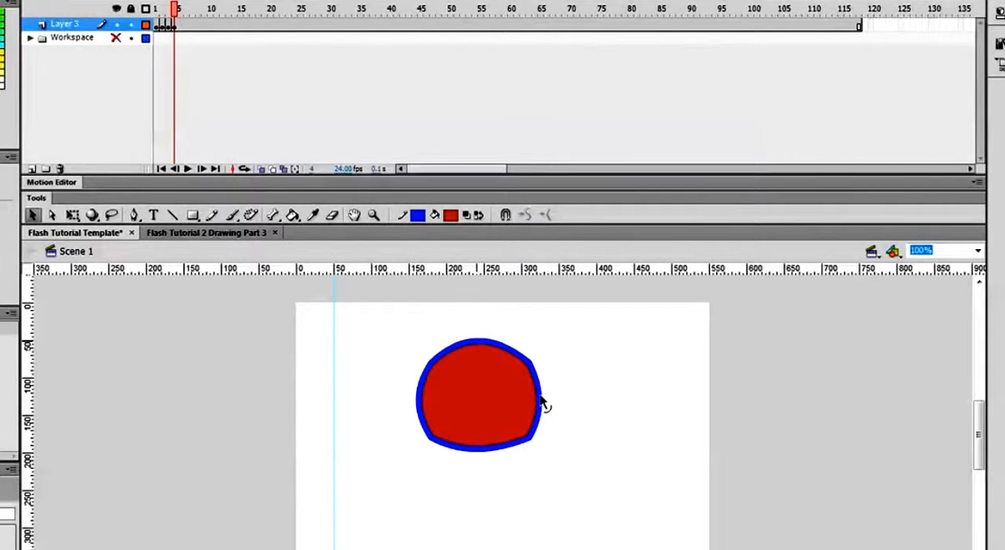
{"action": "left_click_drag", "start_coordinate": [542, 401], "coordinate": [547, 404]}
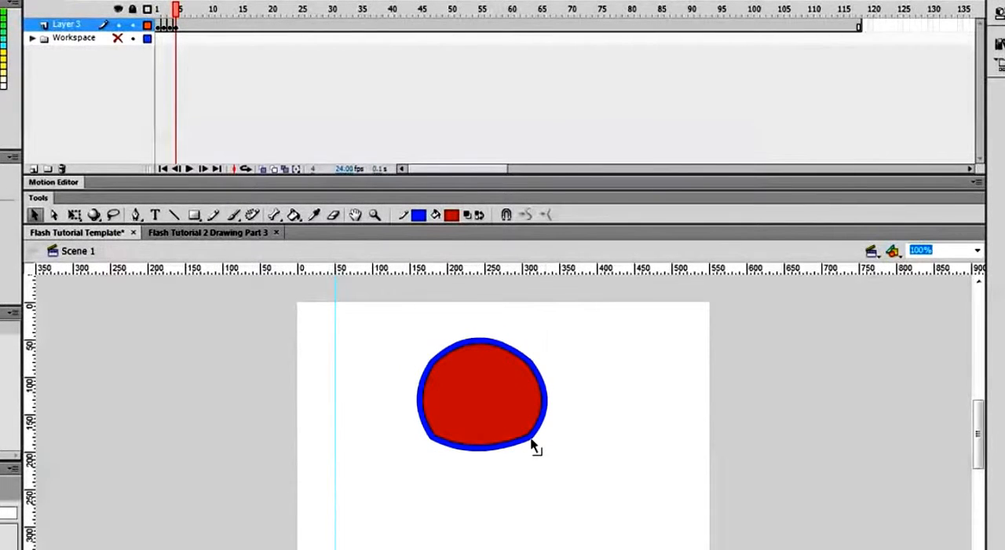
{"action": "left_click_drag", "start_coordinate": [534, 446], "coordinate": [542, 456]}
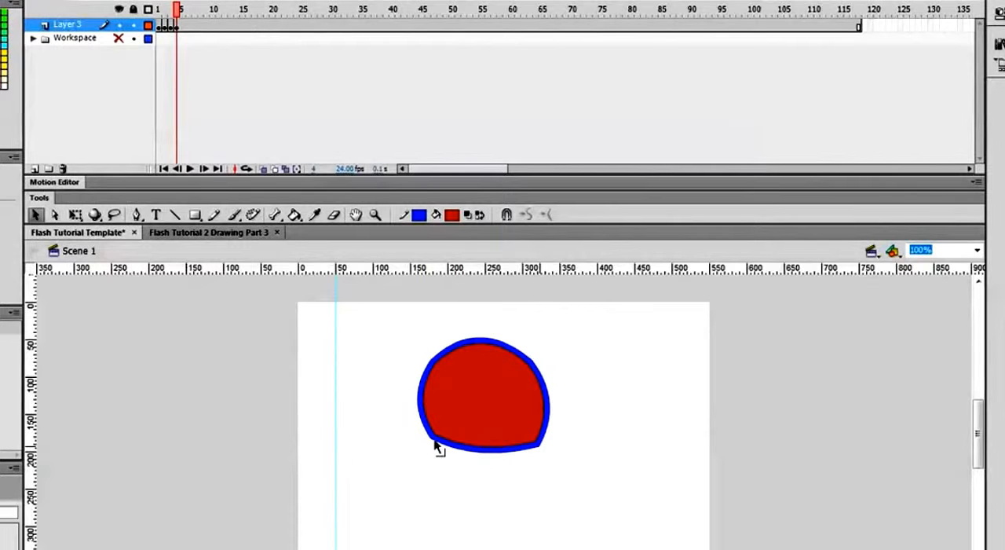
{"action": "left_click_drag", "start_coordinate": [436, 446], "coordinate": [427, 445]}
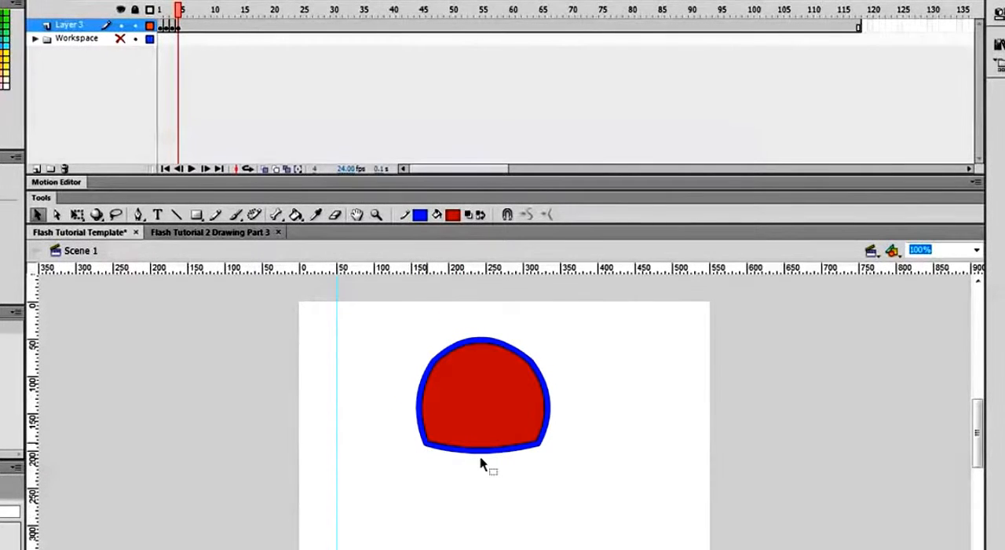
{"action": "key", "text": "ctrl+s"}
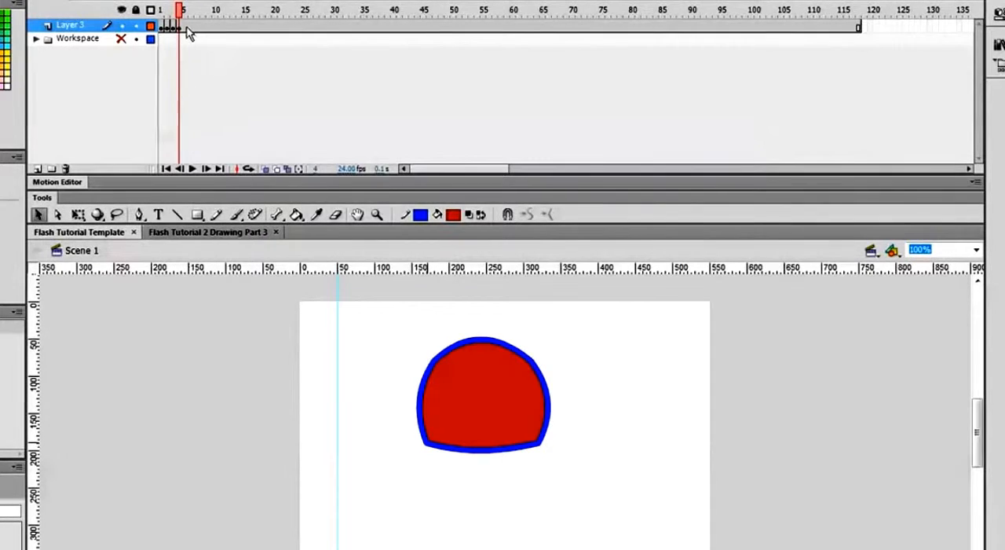
- Insert a keyframe at frame 5 of Layer 3 and deselect its shape
{"action": "right_click", "coordinate": [185, 28]}
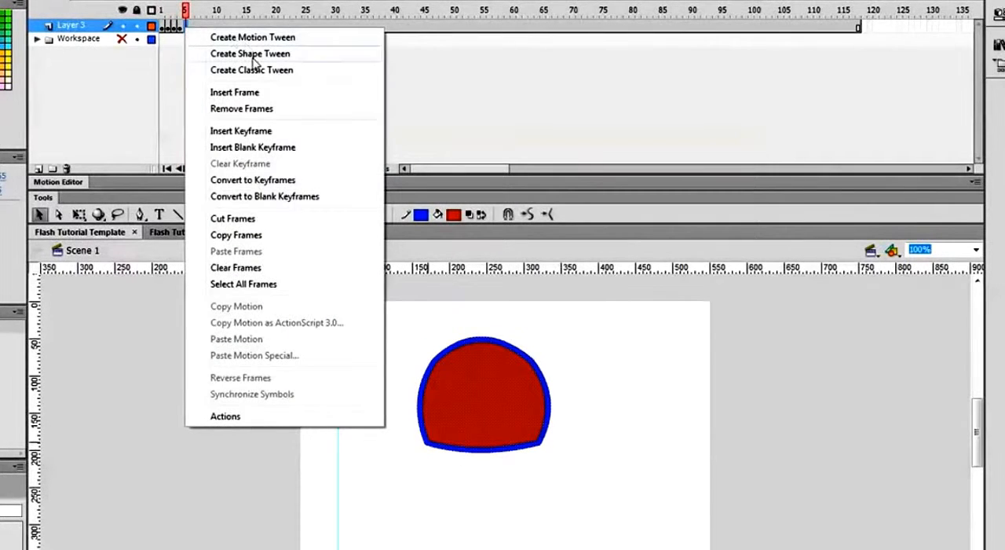
{"action": "left_click", "coordinate": [246, 133]}
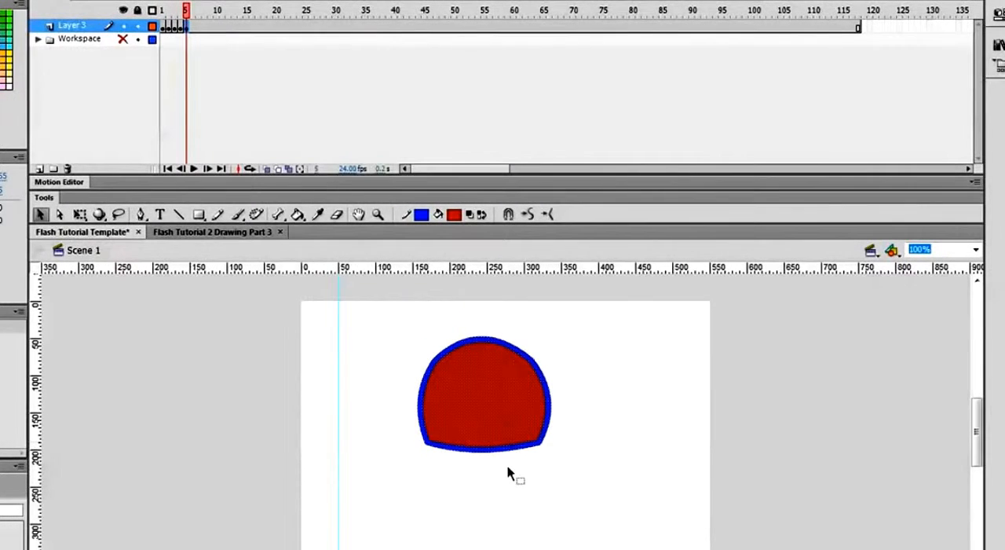
{"action": "left_click", "coordinate": [507, 464]}
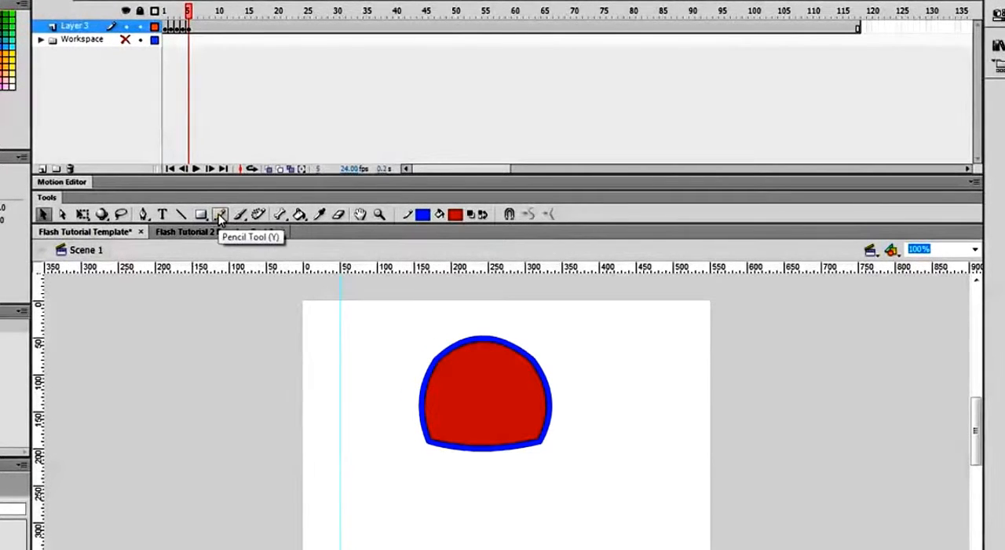
- Set up the Brush tool with a round brush shape and the largest brush size
{"action": "left_click", "coordinate": [241, 215]}
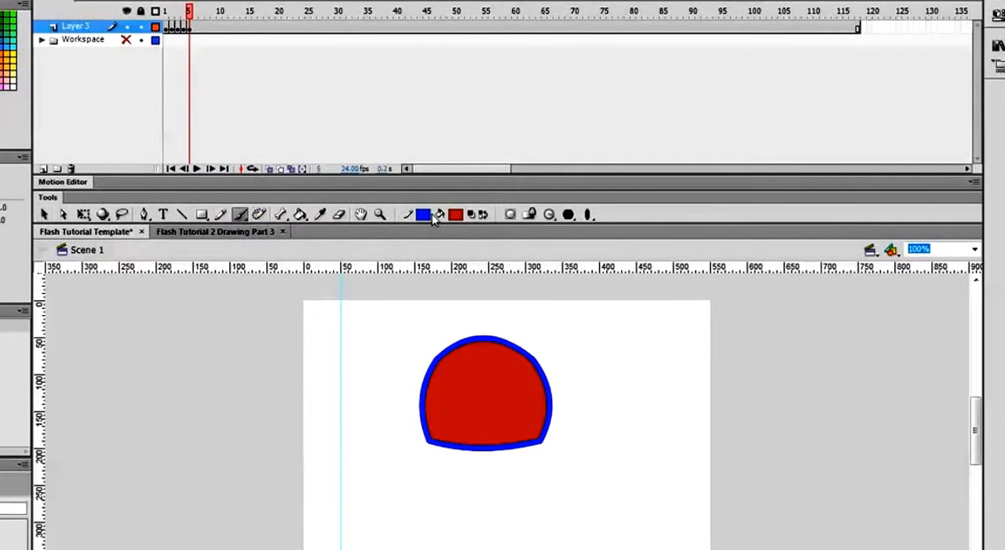
{"action": "left_click", "coordinate": [589, 216]}
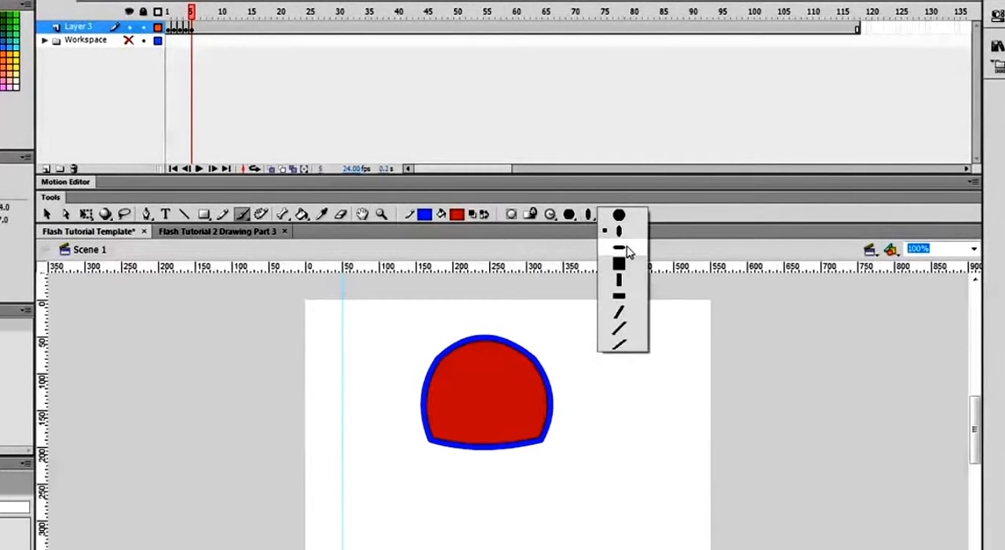
{"action": "left_click", "coordinate": [619, 218]}
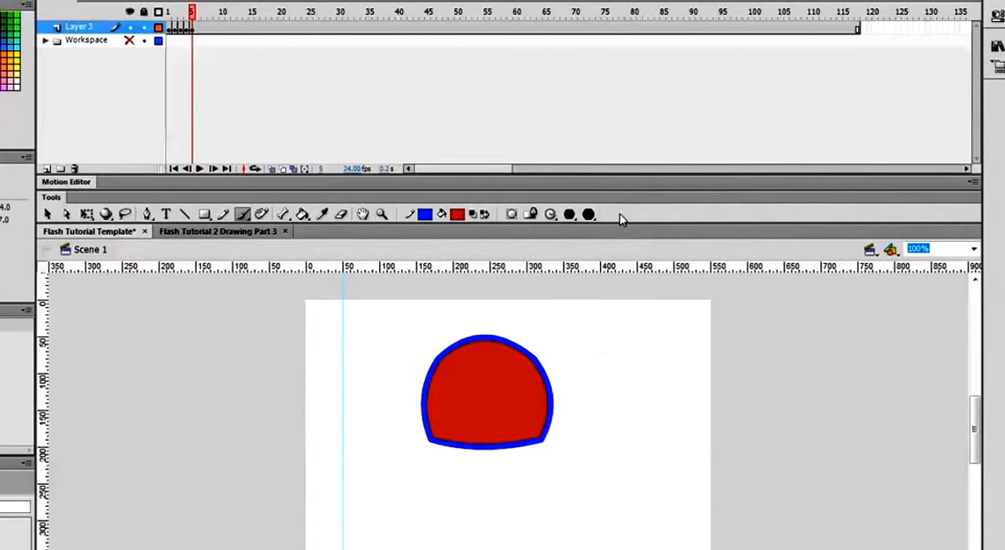
{"action": "left_click", "coordinate": [573, 216]}
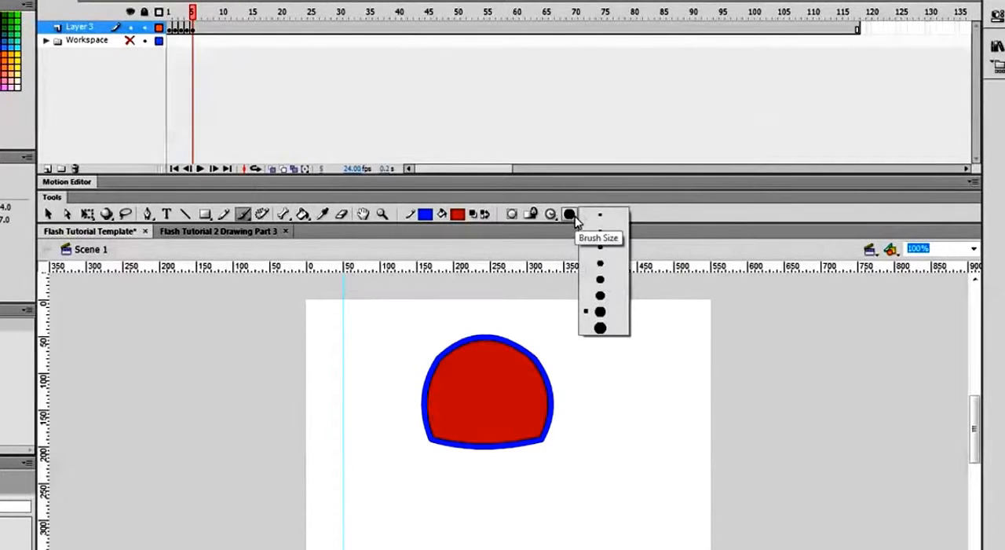
{"action": "left_click", "coordinate": [601, 328]}
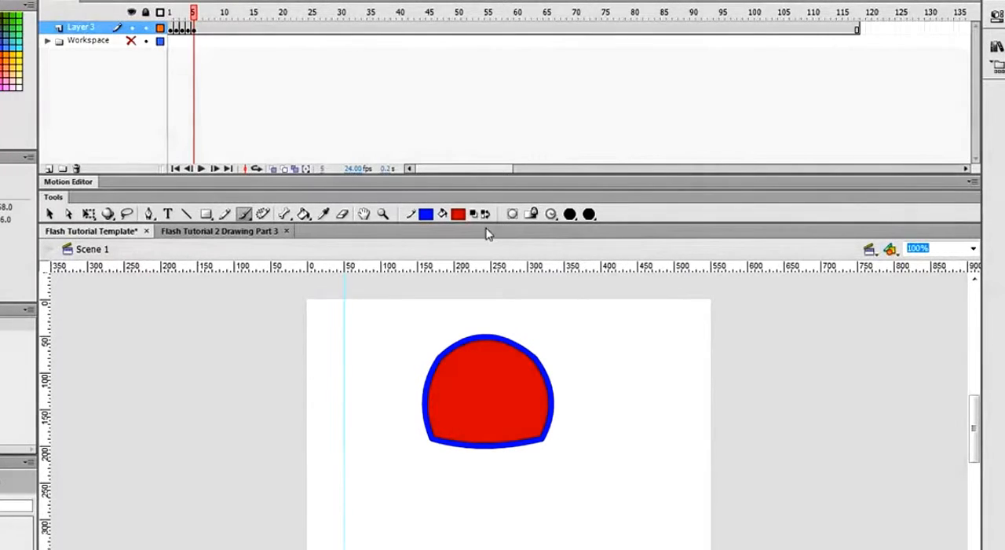
- Set the fill colour to yellow and paint two small eyes on the frame 5 shape
{"action": "left_click", "coordinate": [461, 213]}
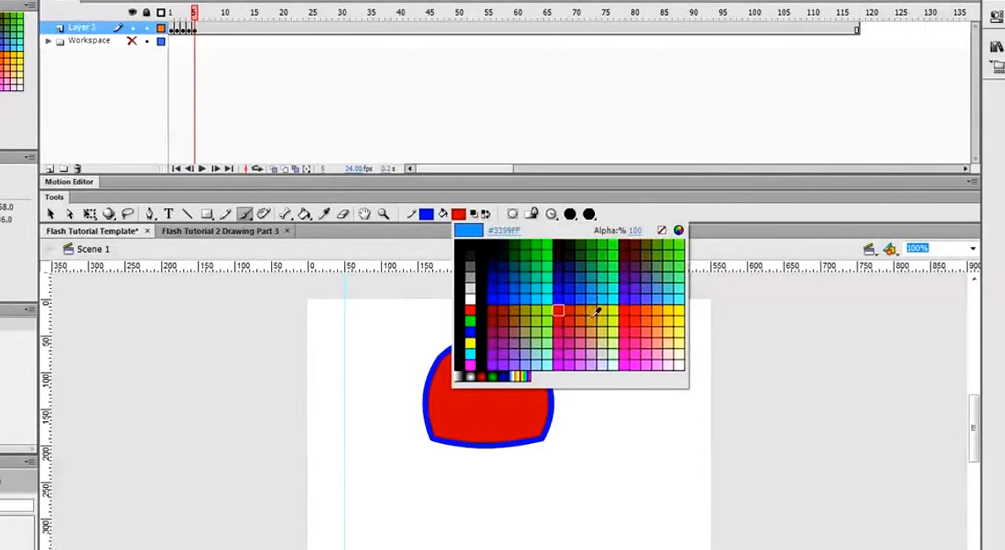
{"action": "left_click", "coordinate": [618, 309]}
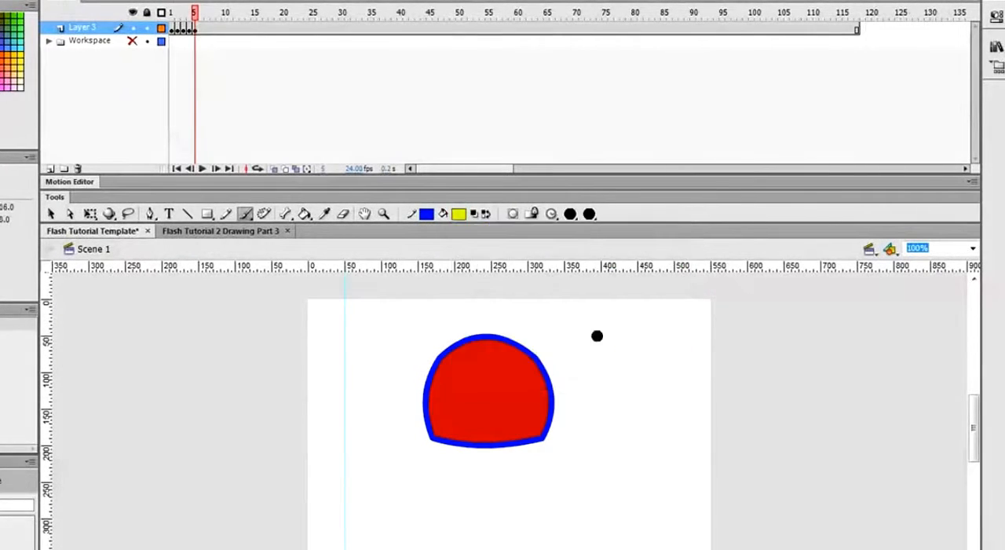
{"action": "left_click", "coordinate": [466, 372]}
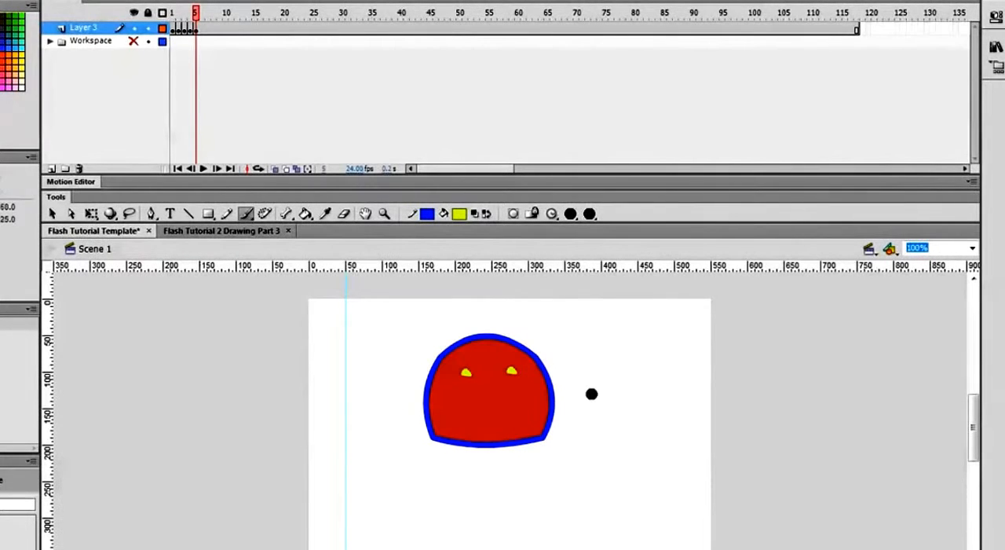
- Insert a keyframe at frame 6 of Layer 3 and brush a yellow nose below and between the eyes
{"action": "left_click", "coordinate": [205, 29]}
{"action": "right_click", "coordinate": [206, 30]}
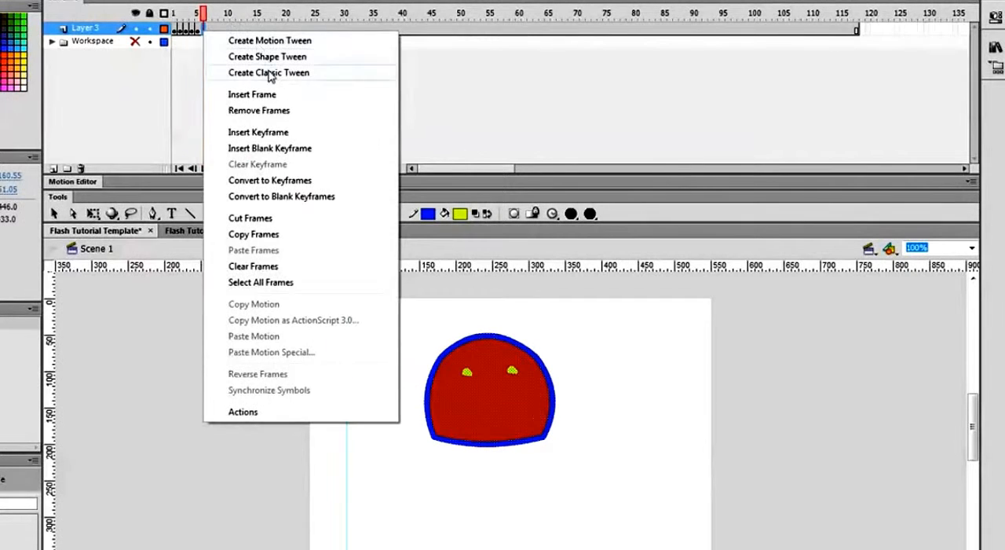
{"action": "left_click", "coordinate": [262, 135]}
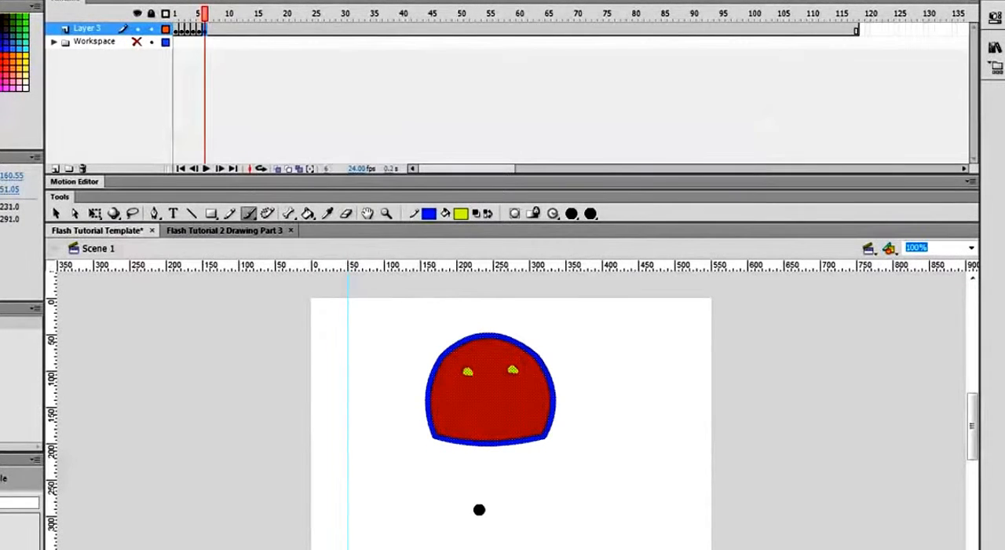
{"action": "key", "text": "v"}
{"action": "left_click", "coordinate": [207, 363]}
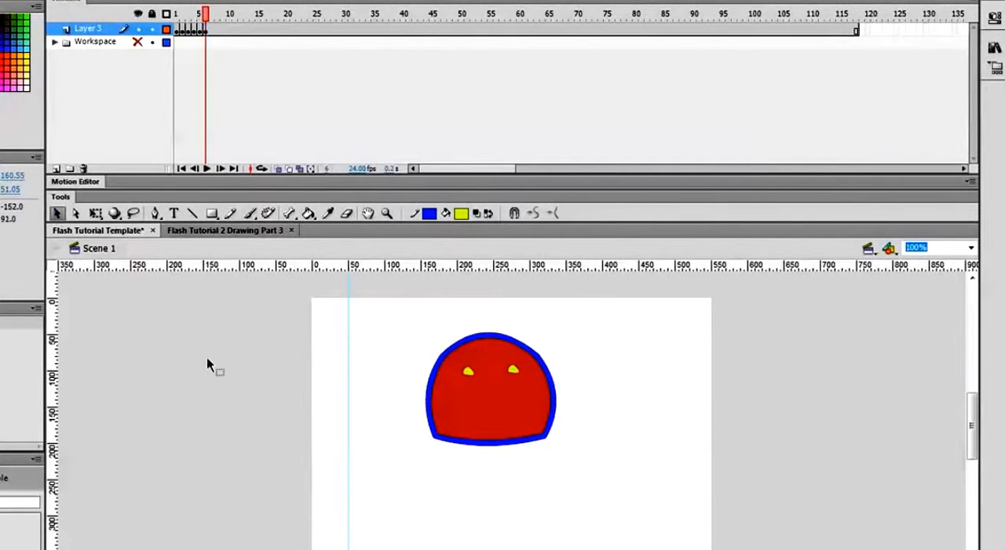
{"action": "left_click", "coordinate": [250, 212]}
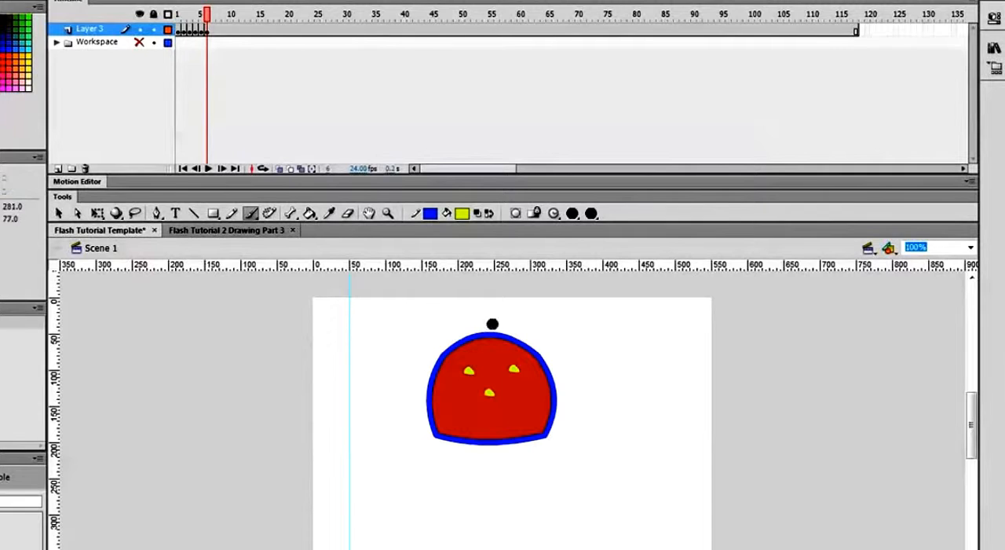
- Insert a keyframe at frame 7 of Layer 3 and paint a yellow dot at the face's lower left to start the mouth
{"action": "right_click", "coordinate": [215, 30]}
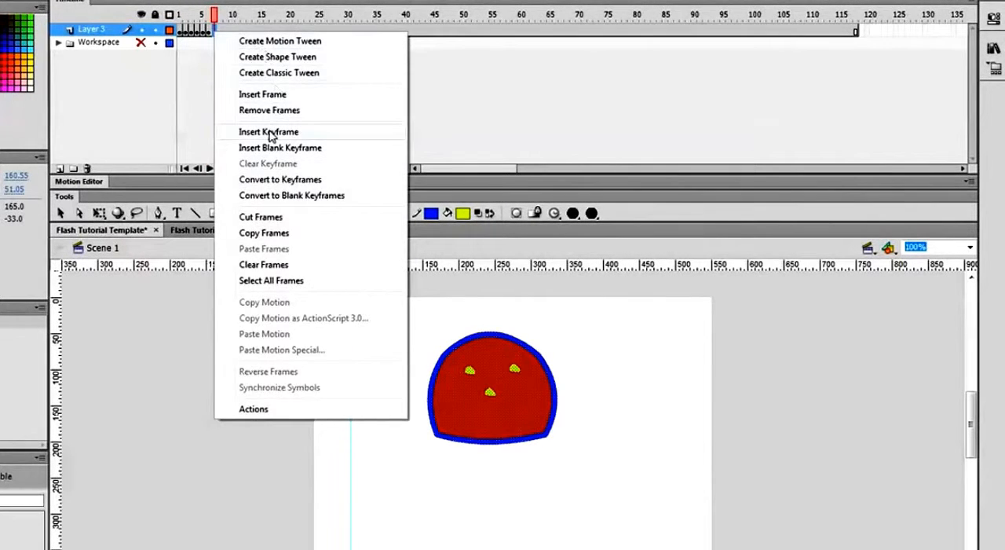
{"action": "left_click", "coordinate": [269, 134]}
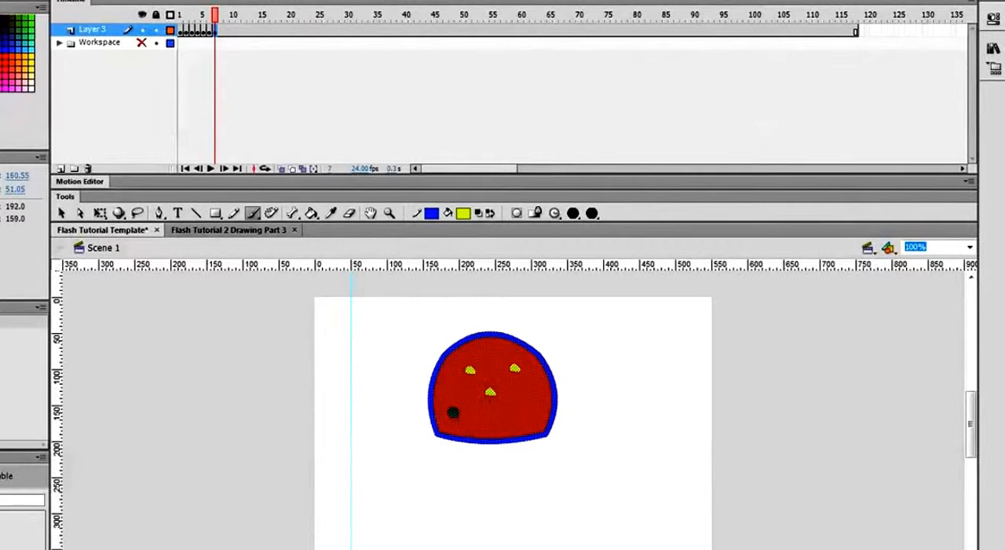
{"action": "left_click", "coordinate": [455, 411]}
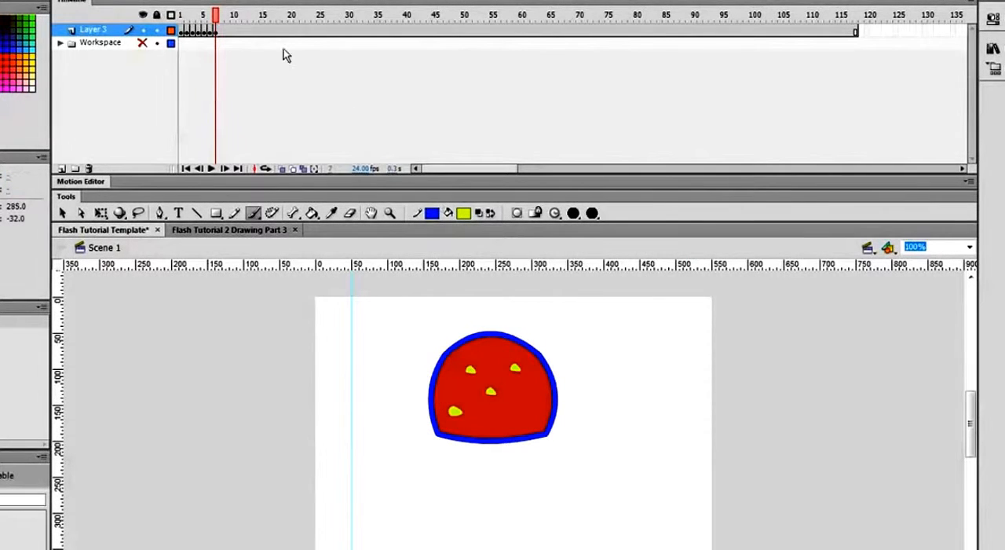
- Insert a keyframe at frame 8 of Layer 3 and extend the yellow mouth a short way to the right
{"action": "right_click", "coordinate": [223, 33]}
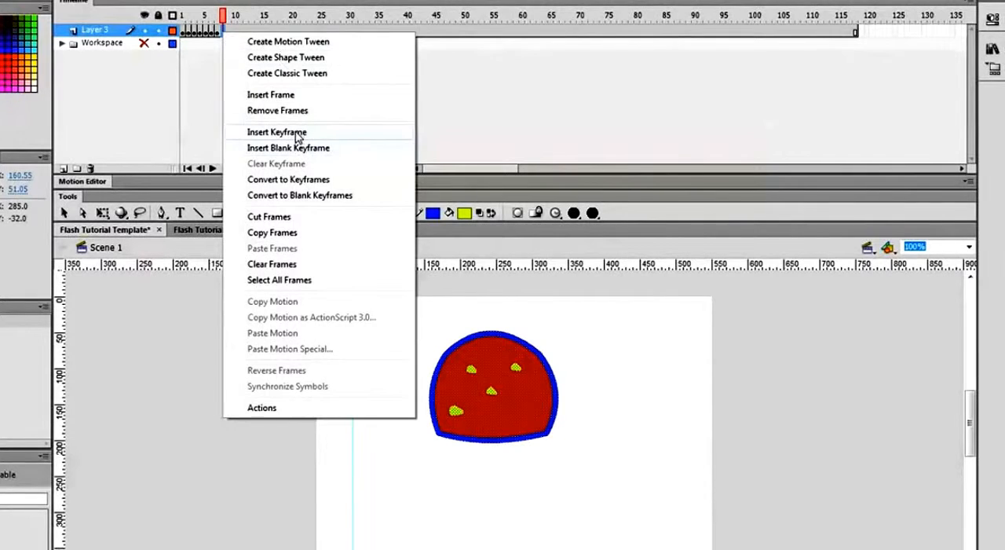
{"action": "left_click", "coordinate": [267, 133]}
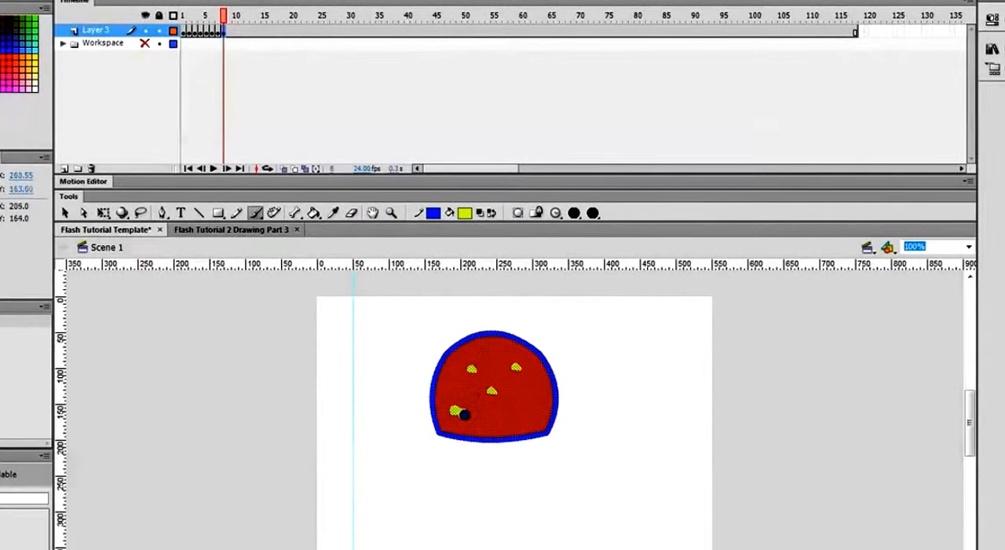
{"action": "left_click_drag", "start_coordinate": [466, 415], "coordinate": [474, 413]}
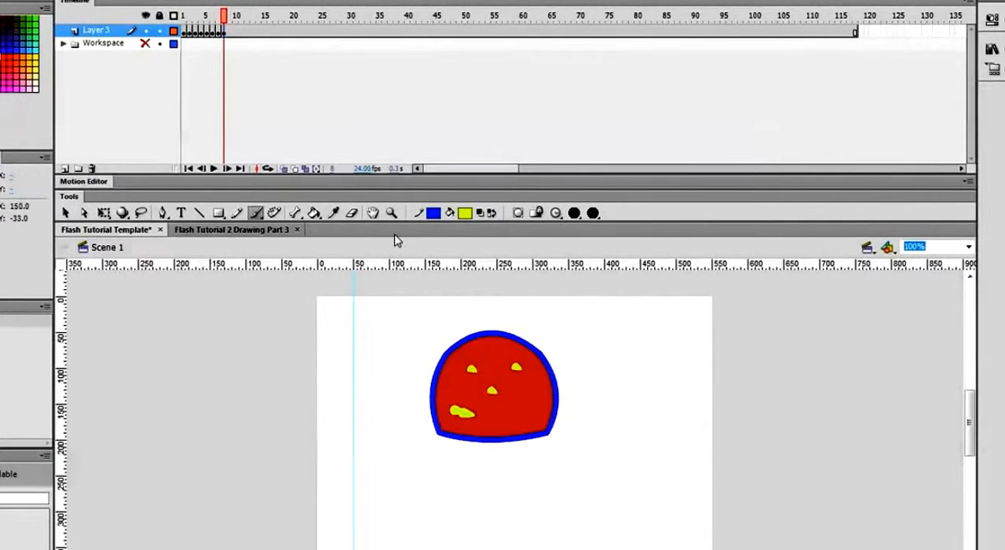
- Insert a keyframe at frame 9 of Layer 3 and add a small brush stroke to the mouth's right end
{"action": "left_click", "coordinate": [231, 35]}
{"action": "right_click", "coordinate": [232, 37]}
{"action": "left_click", "coordinate": [285, 130]}
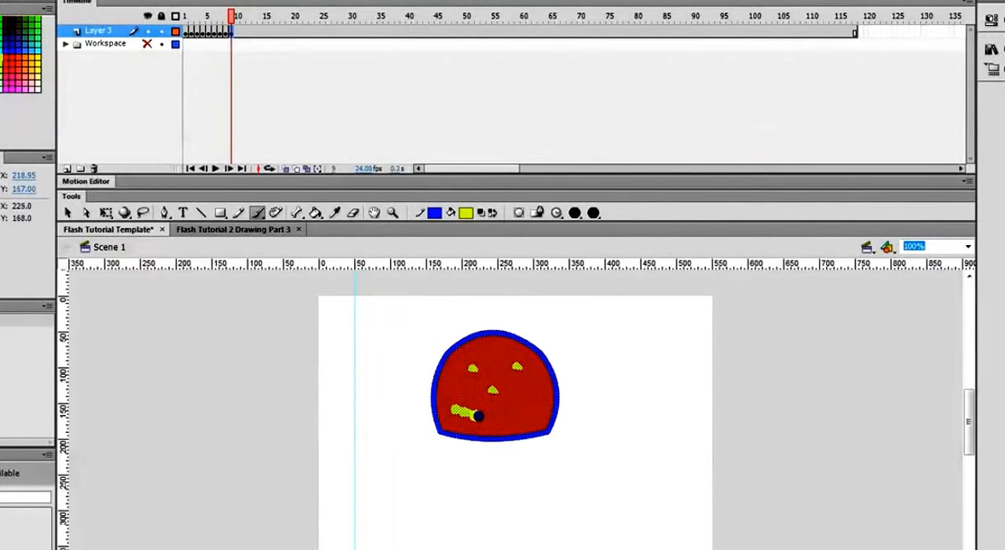
{"action": "left_click", "coordinate": [478, 415]}
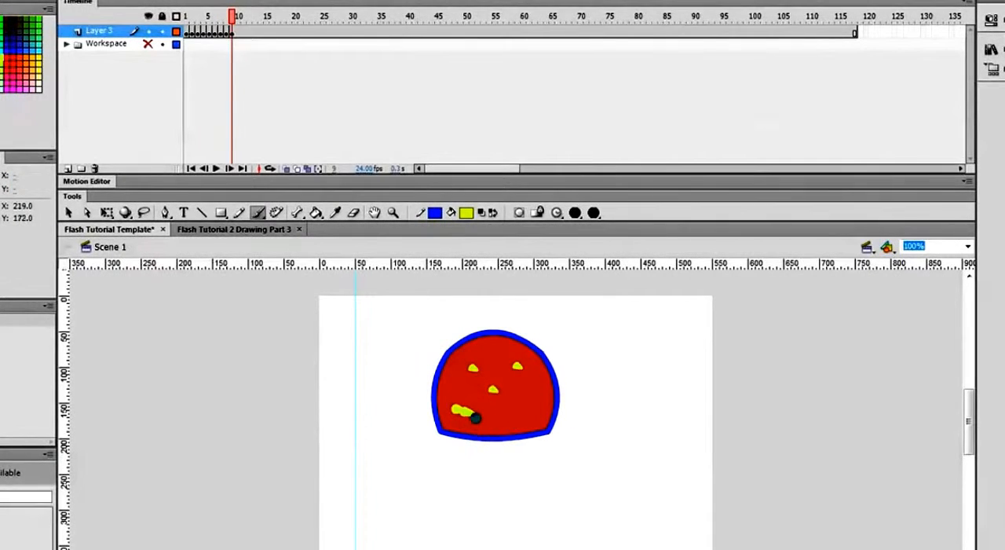
{"action": "left_click_drag", "start_coordinate": [472, 412], "coordinate": [476, 412]}
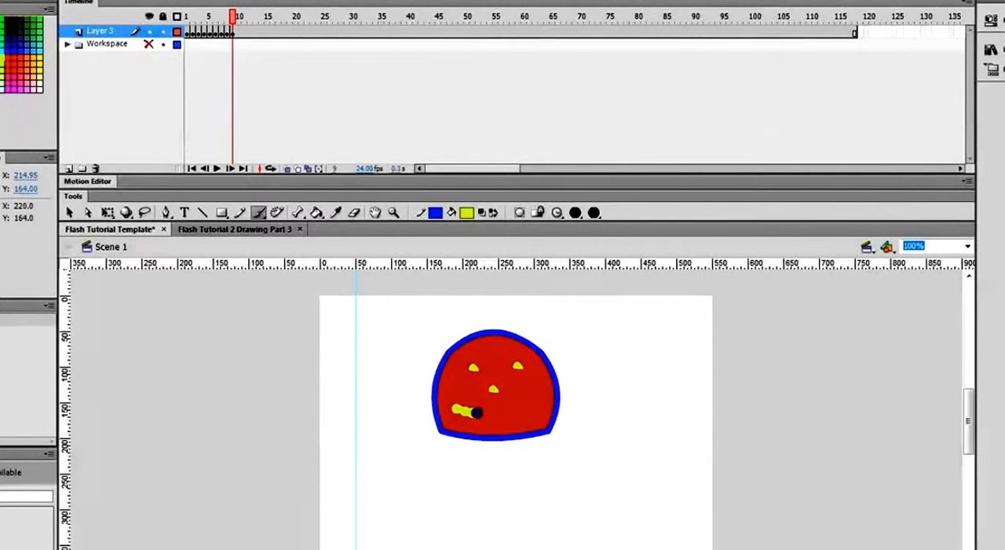
- Insert a keyframe at frame 10 of Layer 3 and lengthen the mouth to just below the nose
{"action": "right_click", "coordinate": [239, 33]}
{"action": "left_click", "coordinate": [265, 132]}
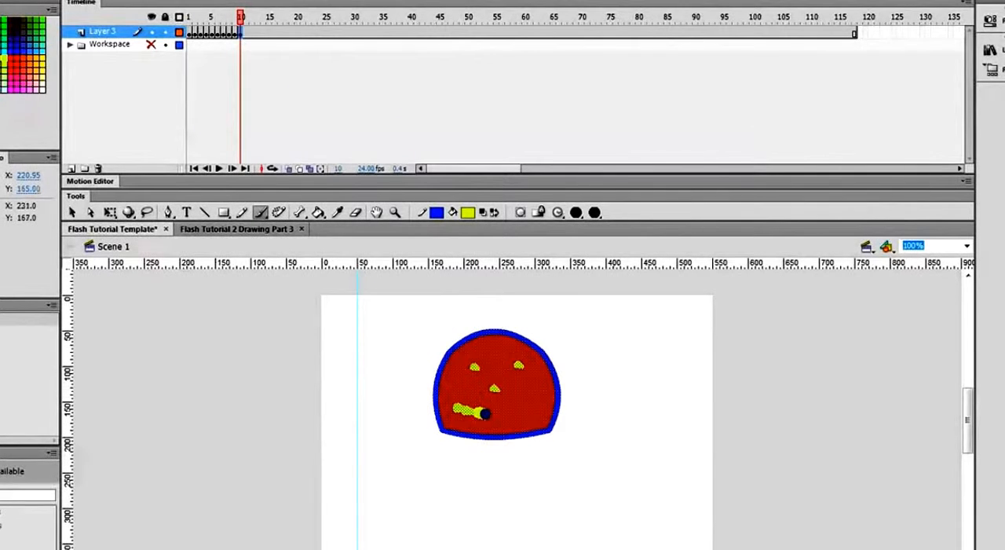
{"action": "left_click_drag", "start_coordinate": [486, 414], "coordinate": [486, 413]}
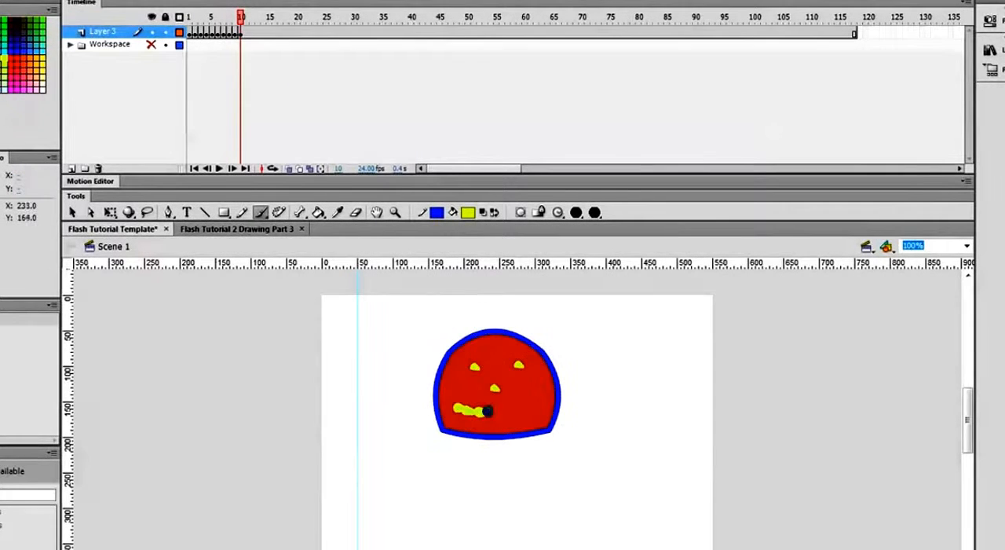
- Insert a keyframe at frame 11 of Layer 3 and brush the mouth further right, past the nose
{"action": "right_click", "coordinate": [248, 33]}
{"action": "left_click", "coordinate": [298, 131]}
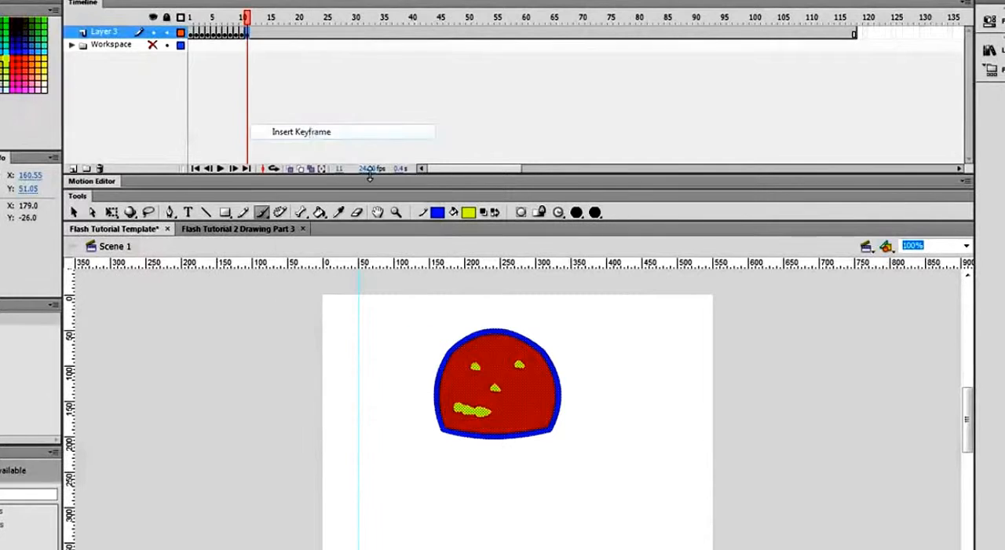
{"action": "left_click", "coordinate": [492, 414]}
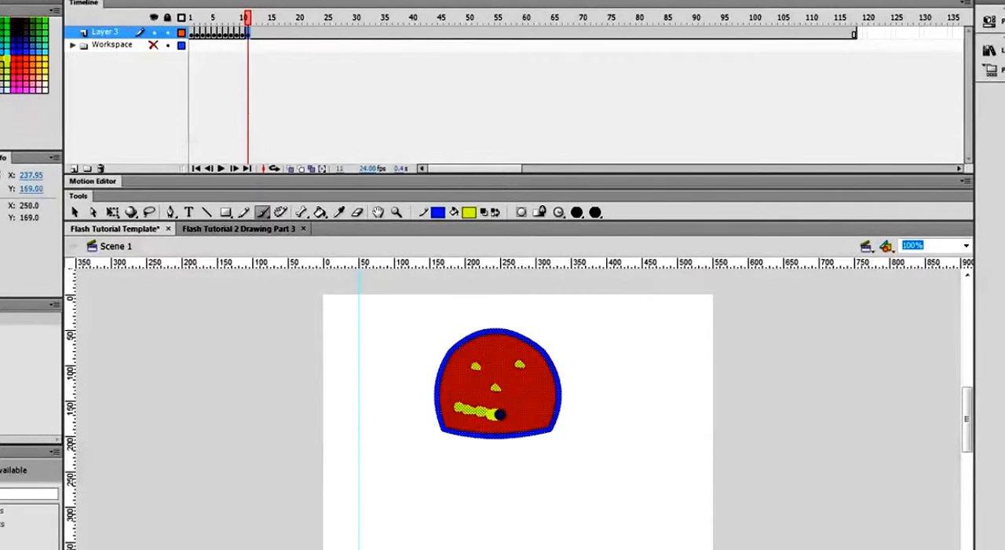
{"action": "left_click_drag", "start_coordinate": [499, 414], "coordinate": [503, 415]}
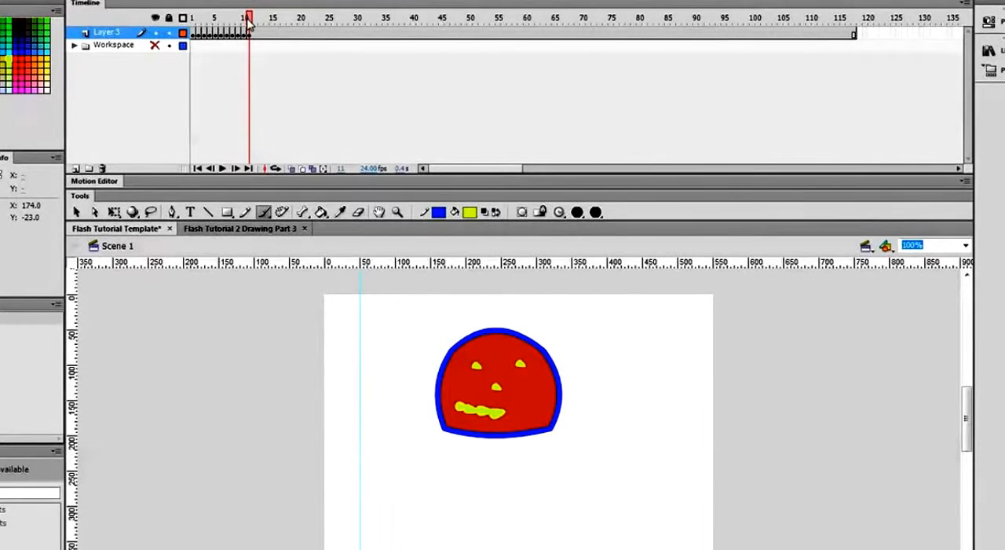
- Play the animation from frame 1 to review it, and return the playhead to frame 12
{"action": "left_click_drag", "start_coordinate": [249, 19], "coordinate": [193, 30]}
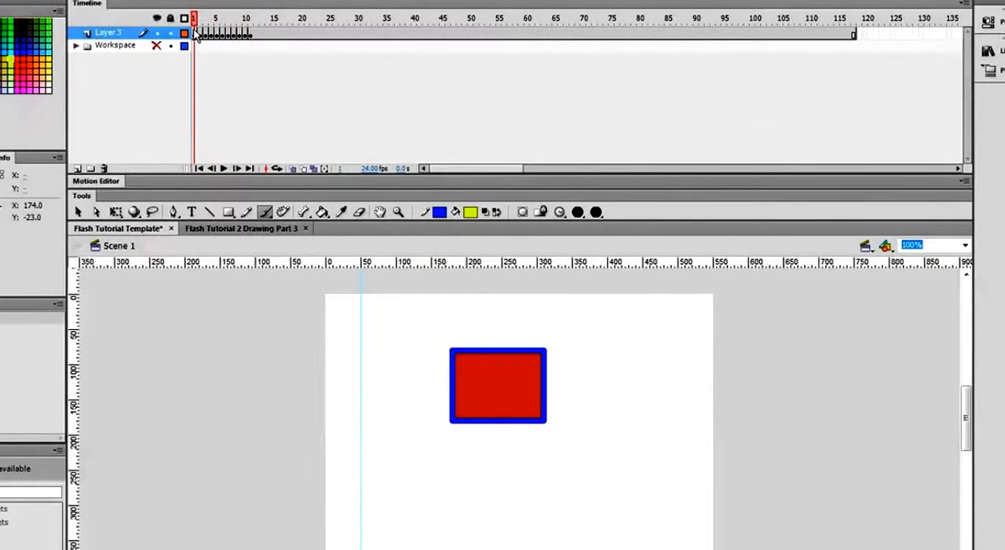
{"action": "key", "text": "Return"}
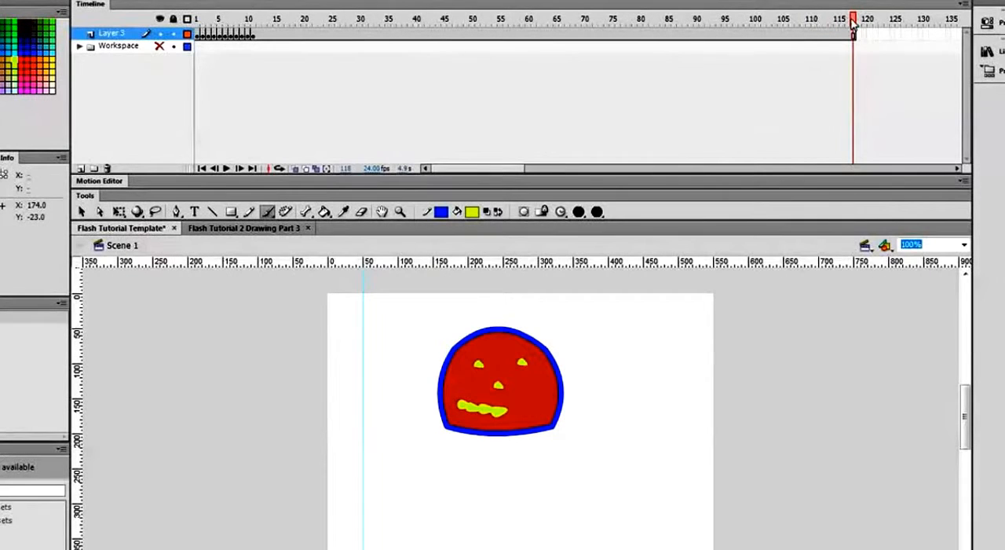
{"action": "left_click_drag", "start_coordinate": [853, 18], "coordinate": [261, 19]}
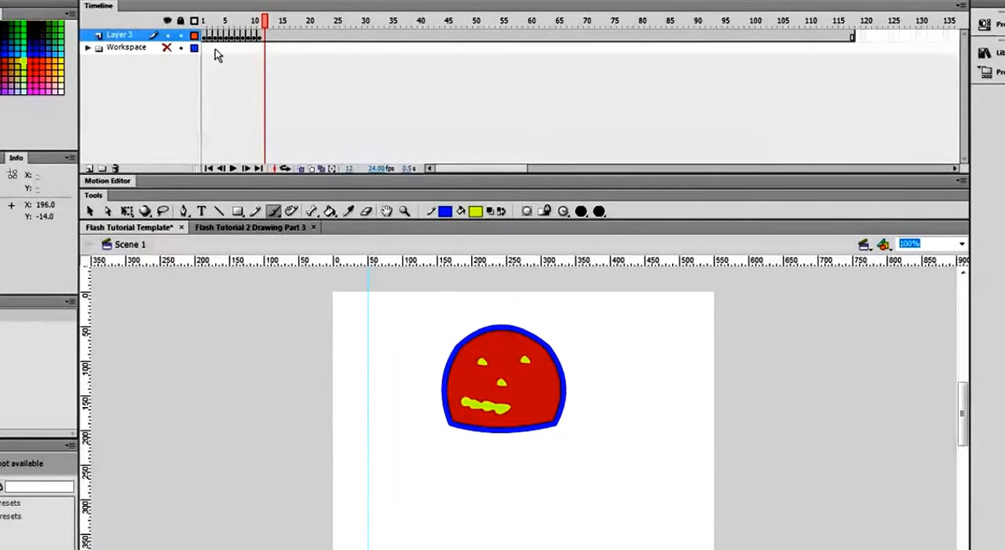
- Duplicate Layer 3's frames 1 to 11 onto frames 12 to 22 and reverse the order of the copied frames
{"action": "mouse_move", "coordinate": [205, 41]}
{"action": "left_mouse_down"}
{"action": "mouse_move", "coordinate": [262, 49]}
{"action": "mouse_move", "coordinate": [260, 40]}
{"action": "left_mouse_up"}
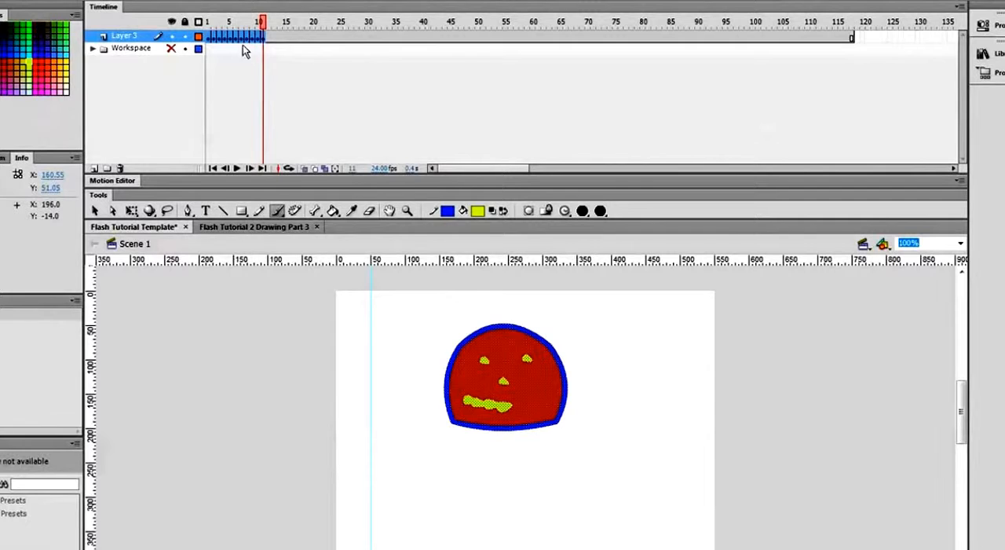
{"action": "left_click_drag", "start_coordinate": [238, 38], "coordinate": [331, 41]}
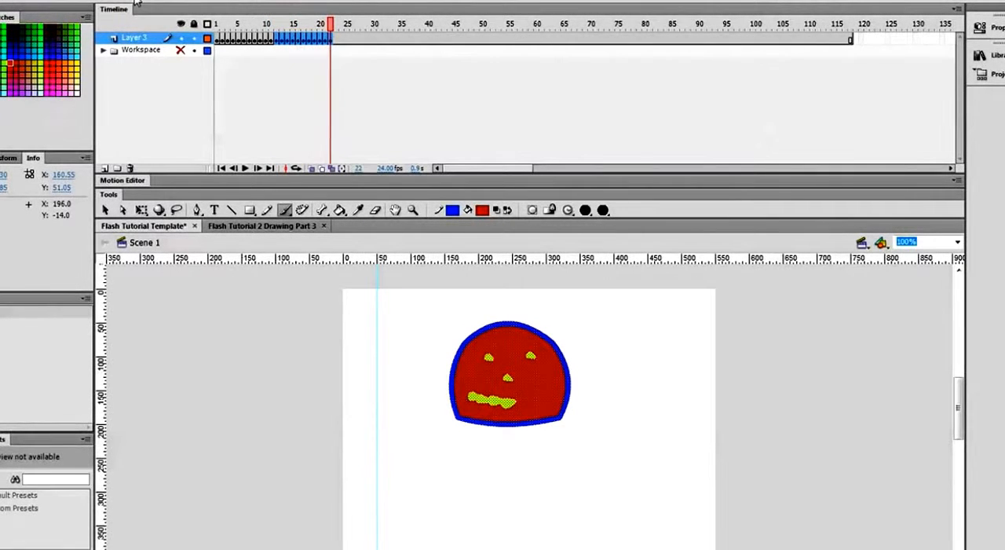
{"action": "left_click", "coordinate": [108, 1]}
{"action": "mouse_move", "coordinate": [146, 147]}
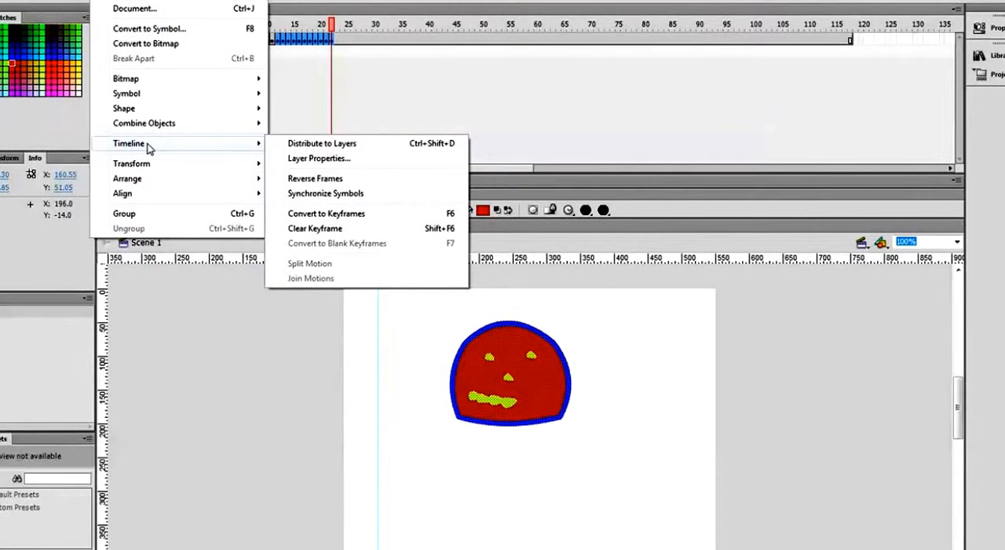
{"action": "left_click", "coordinate": [338, 180]}
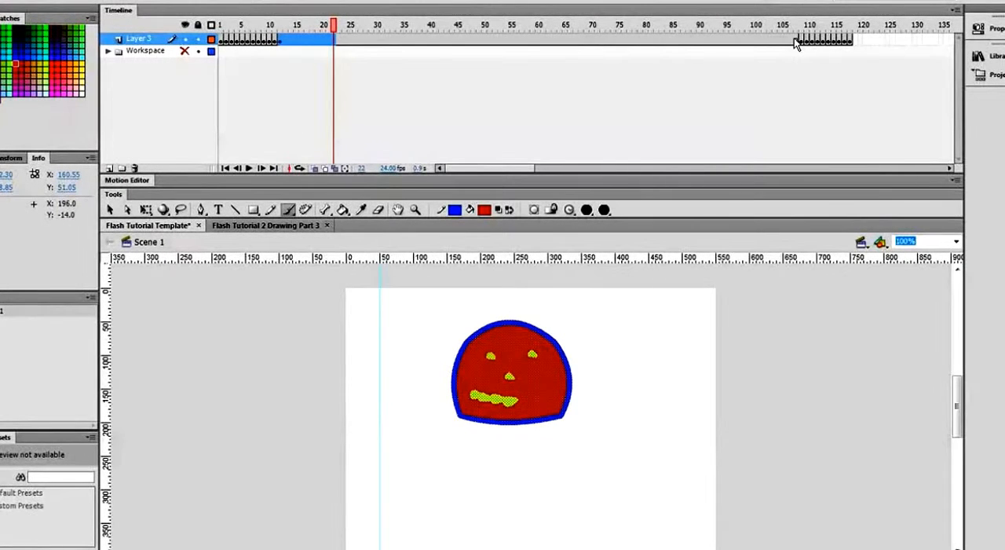
- Remove Layer 3's surplus frames from frame 13 up to the reversed keyframes so the two sequences run back to back
{"action": "left_click_drag", "start_coordinate": [794, 38], "coordinate": [291, 47]}
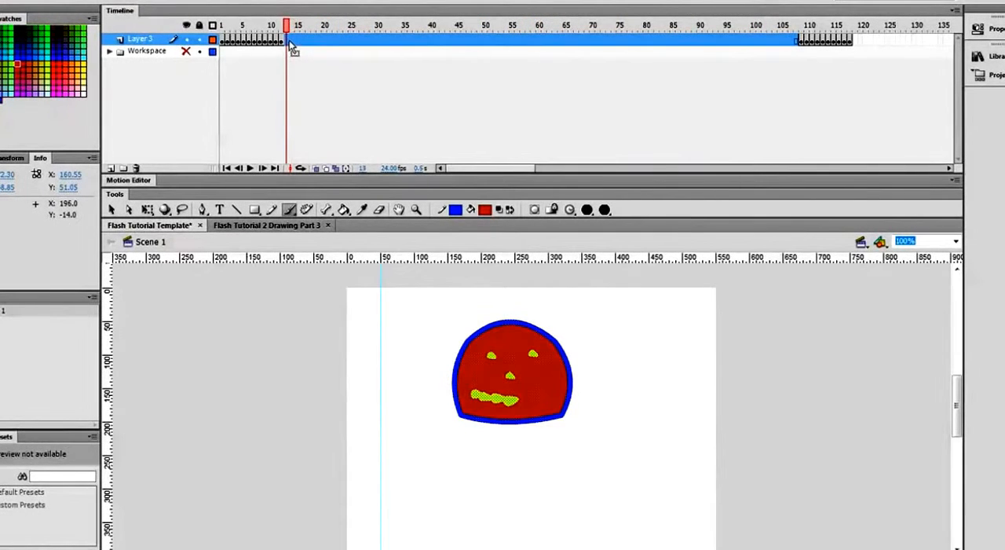
{"action": "right_click", "coordinate": [291, 47]}
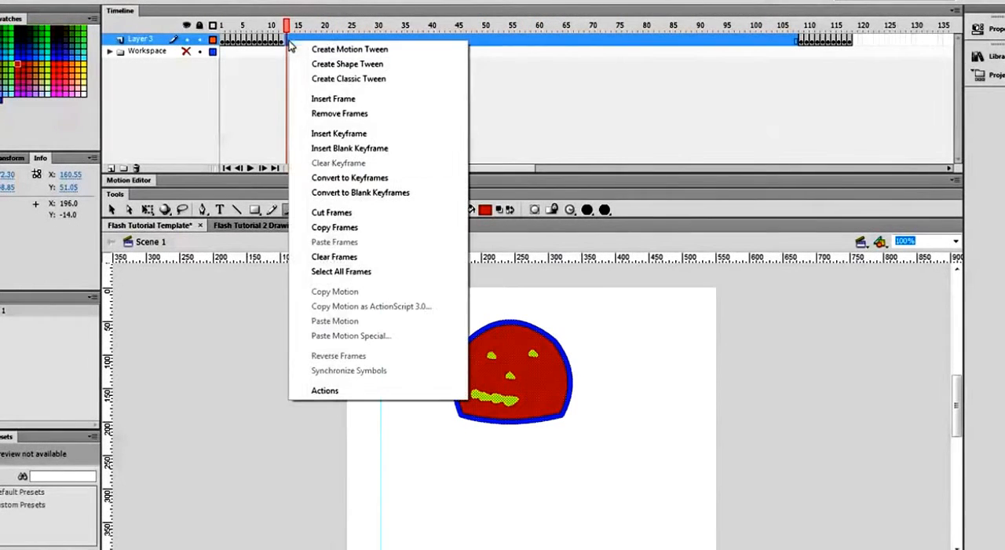
{"action": "left_click", "coordinate": [344, 116]}
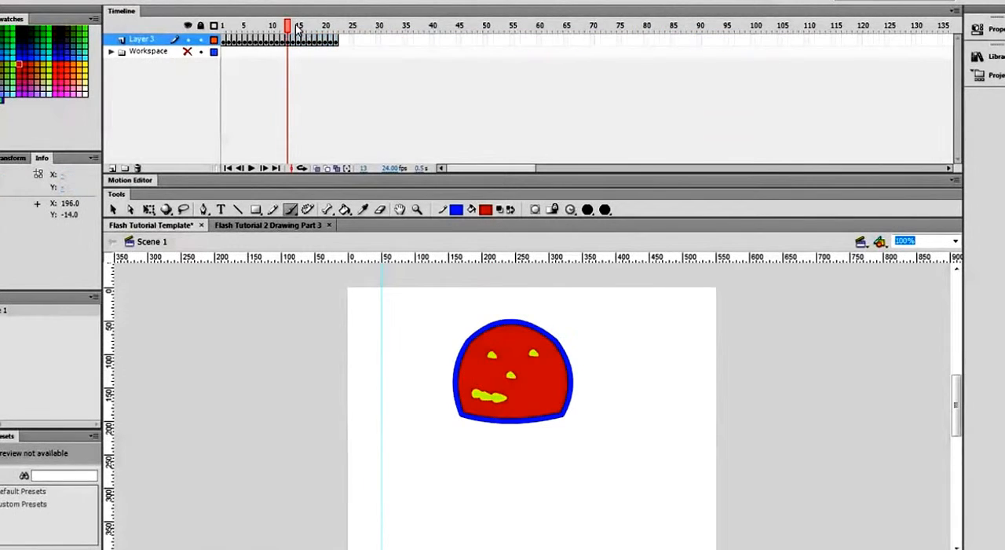
- Play the animation from frame 1, stop it past the last keyframe, and scrub the playhead from frame 1 to frame 22
{"action": "left_click_drag", "start_coordinate": [289, 26], "coordinate": [224, 27]}
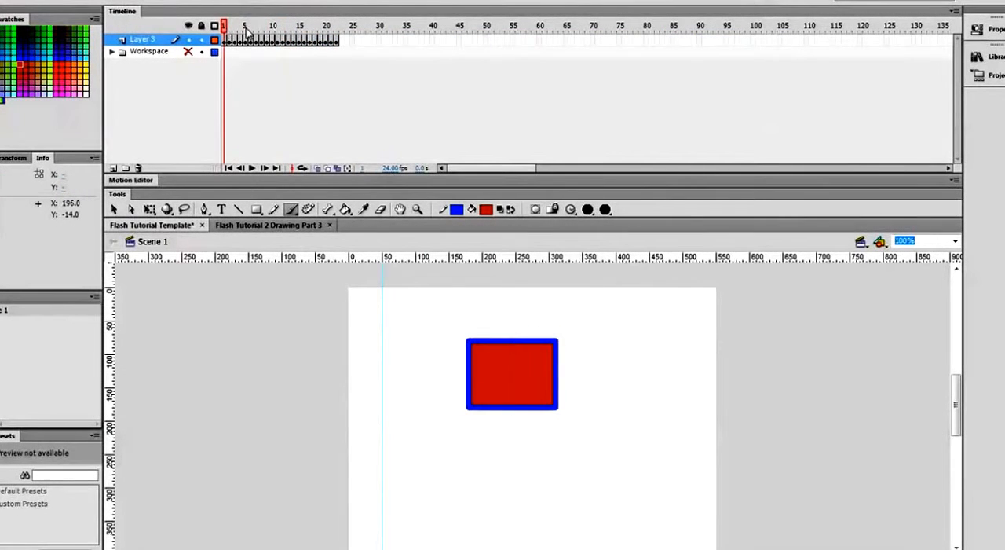
{"action": "key", "text": "Return"}
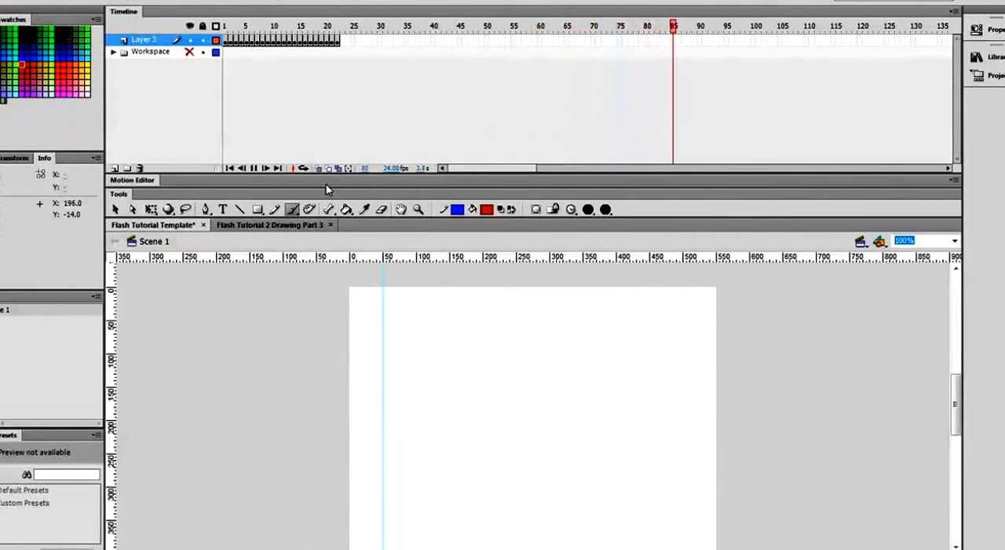
{"action": "left_click", "coordinate": [254, 169]}
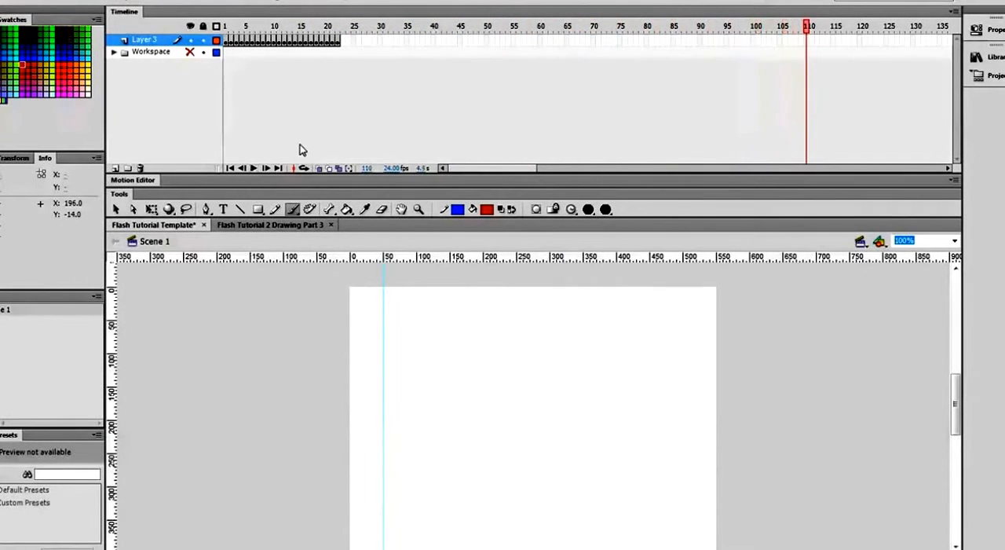
{"action": "left_click", "coordinate": [225, 28]}
{"action": "left_click", "coordinate": [219, 51]}
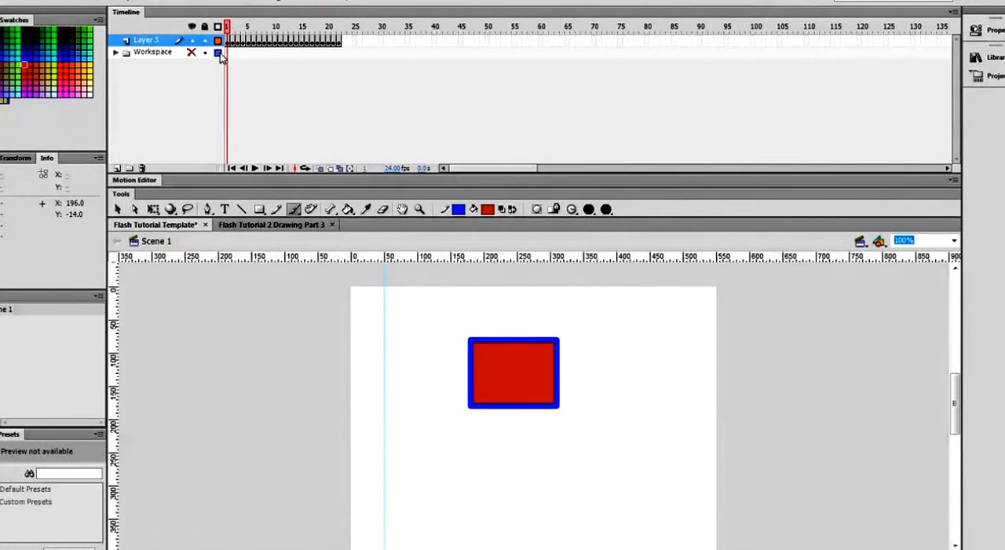
{"action": "left_click_drag", "start_coordinate": [227, 28], "coordinate": [343, 31]}
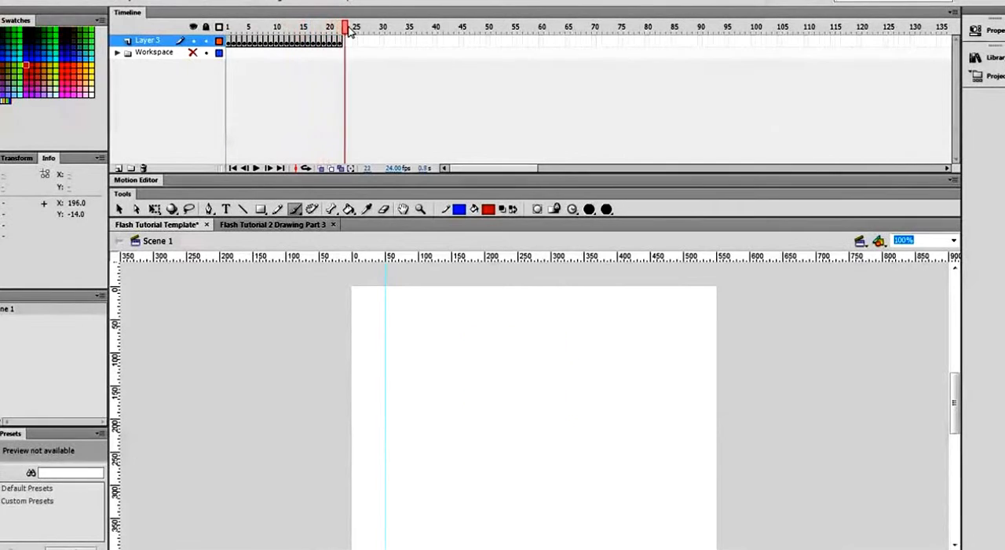
- Locate the Reverse Frames command without applying it, and return the playhead to frame 22
{"action": "left_click", "coordinate": [123, 4]}
{"action": "mouse_move", "coordinate": [151, 148]}
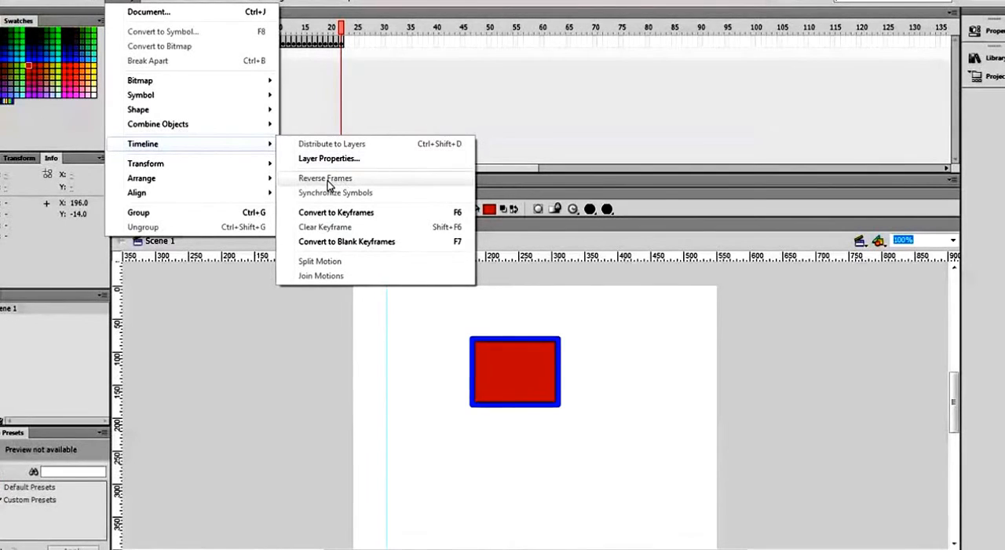
{"action": "left_click", "coordinate": [375, 29]}
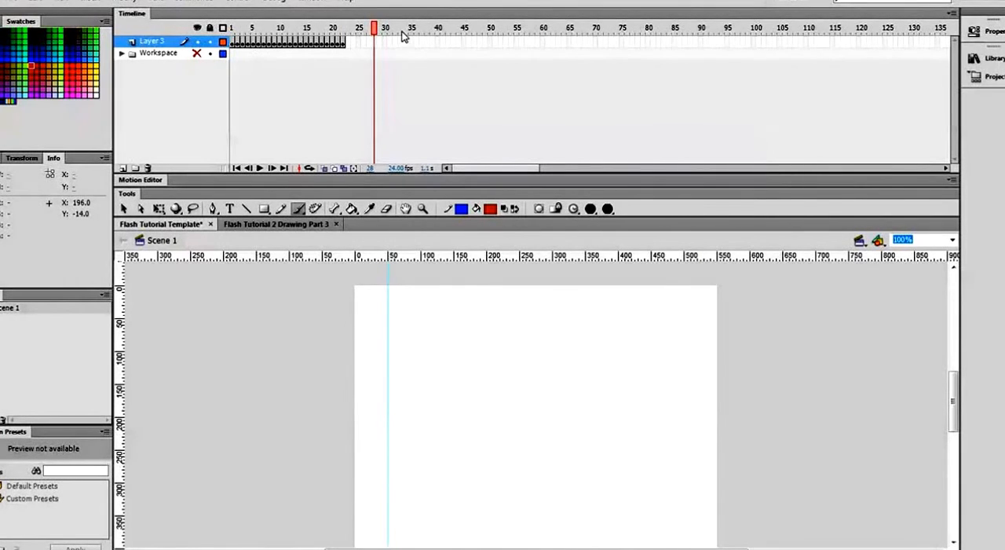
{"action": "left_click_drag", "start_coordinate": [375, 30], "coordinate": [347, 33]}
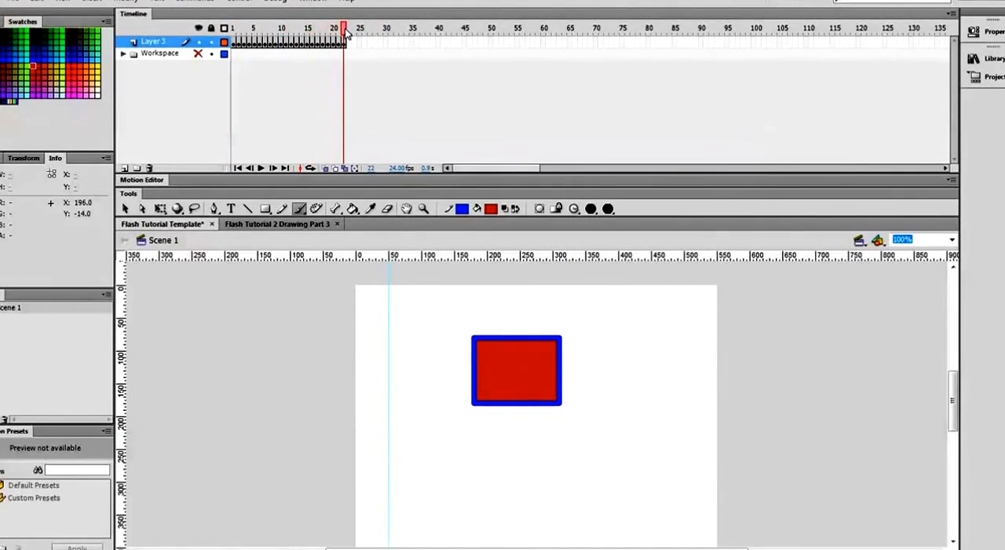